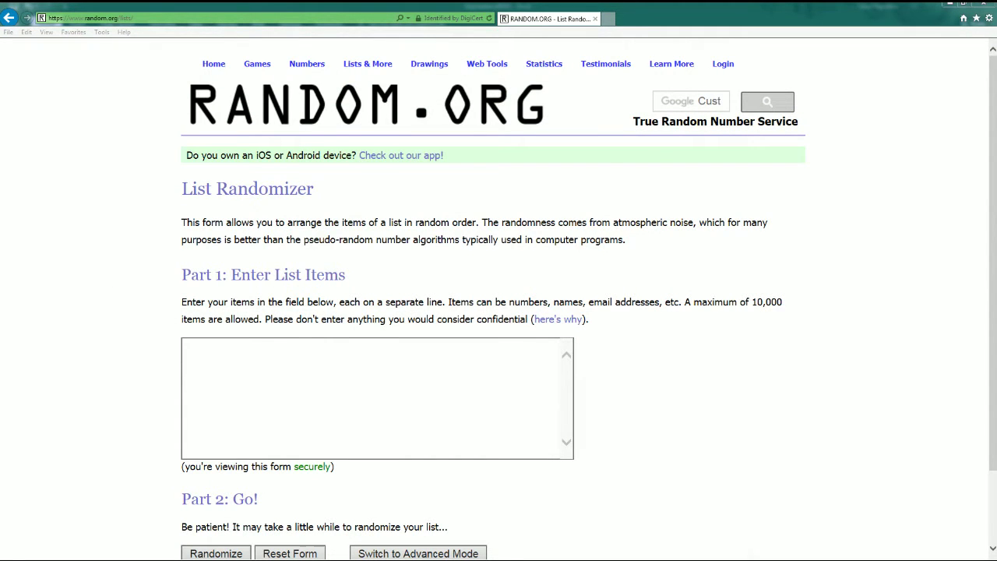
# - Copy the block of 30 owner names from the maximized Notepad notes
pyautogui.hotkey('alt', 'Tab')
pyautogui.scroll(15, 318, 327)
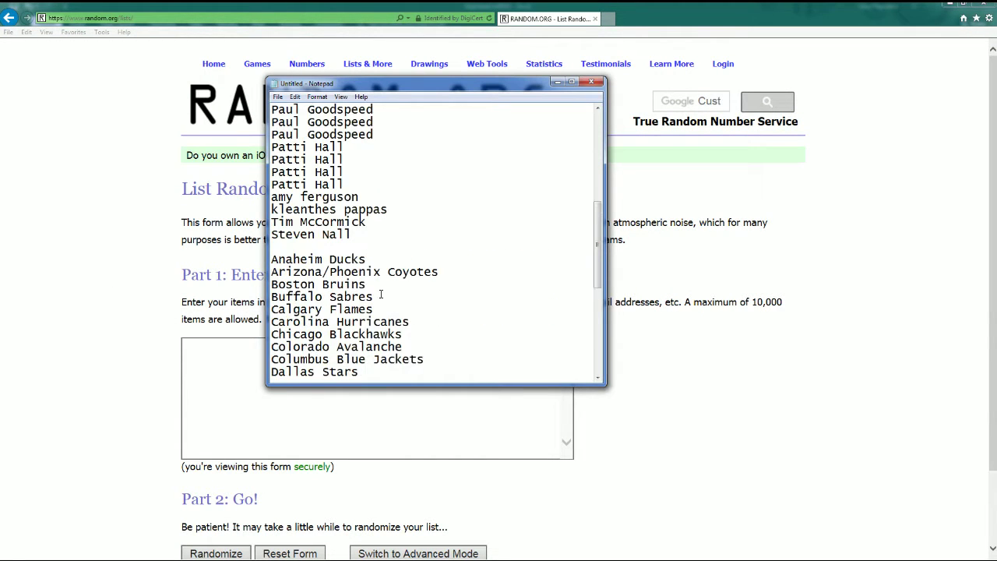
pyautogui.click(571, 82)
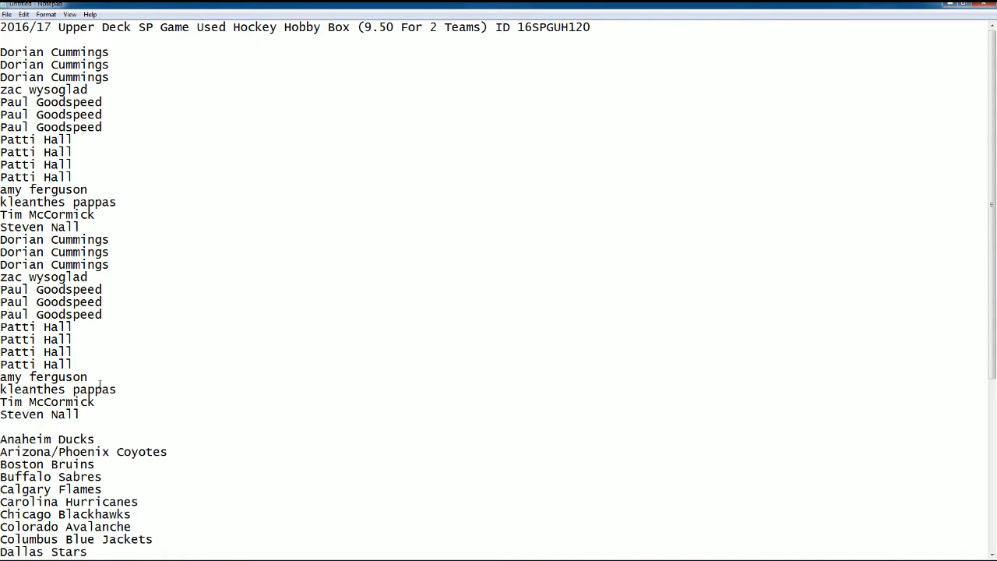
pyautogui.moveTo(81, 414); pyautogui.dragTo(1, 52)
pyautogui.rightClick(47, 78)
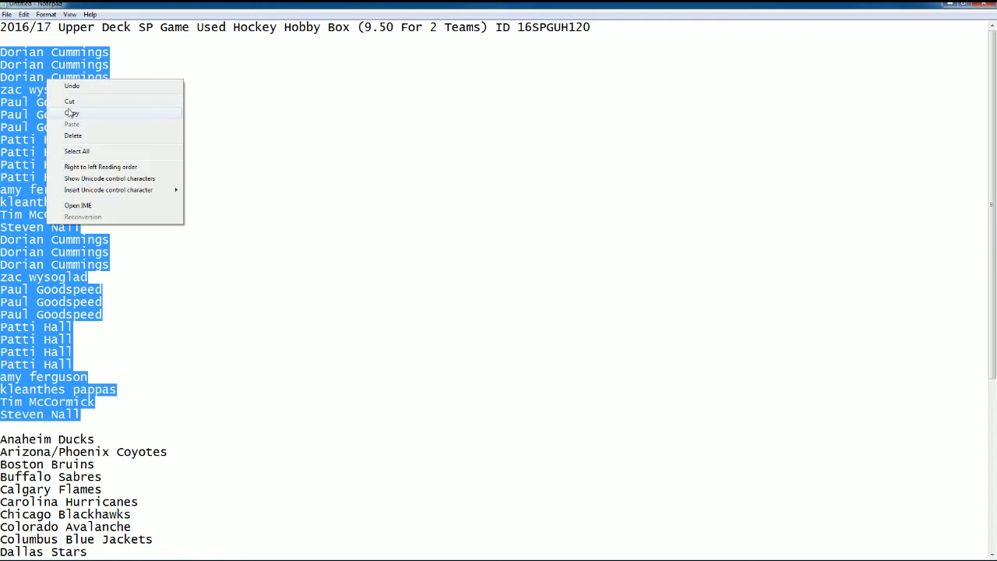
pyautogui.click(70, 114)
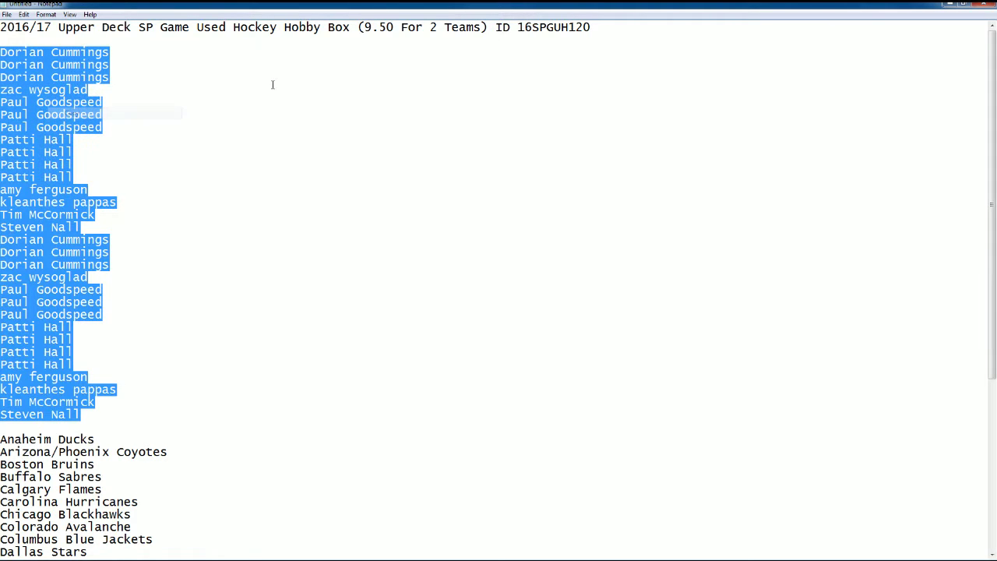
pyautogui.click(948, 10)
# - Paste the 30 owner names into the List Randomizer box and randomize them
pyautogui.click(273, 351)
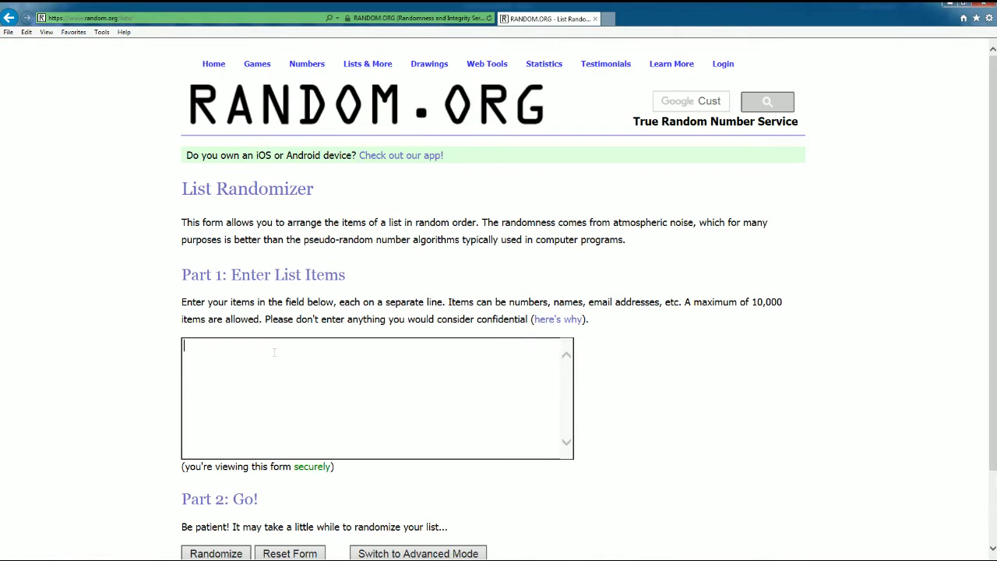
pyautogui.rightClick(274, 353)
pyautogui.click(299, 399)
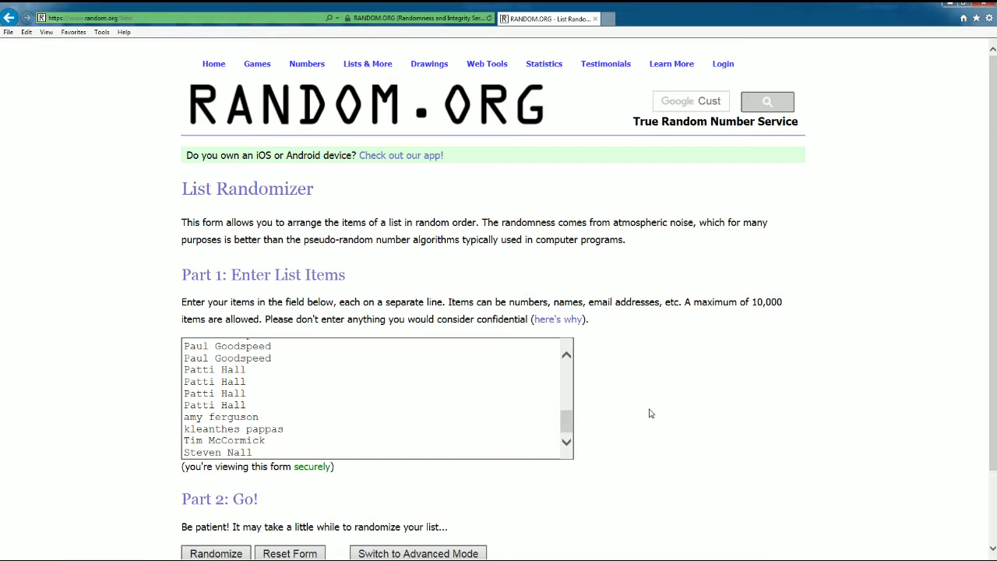
pyautogui.scroll(-2, 649, 408)
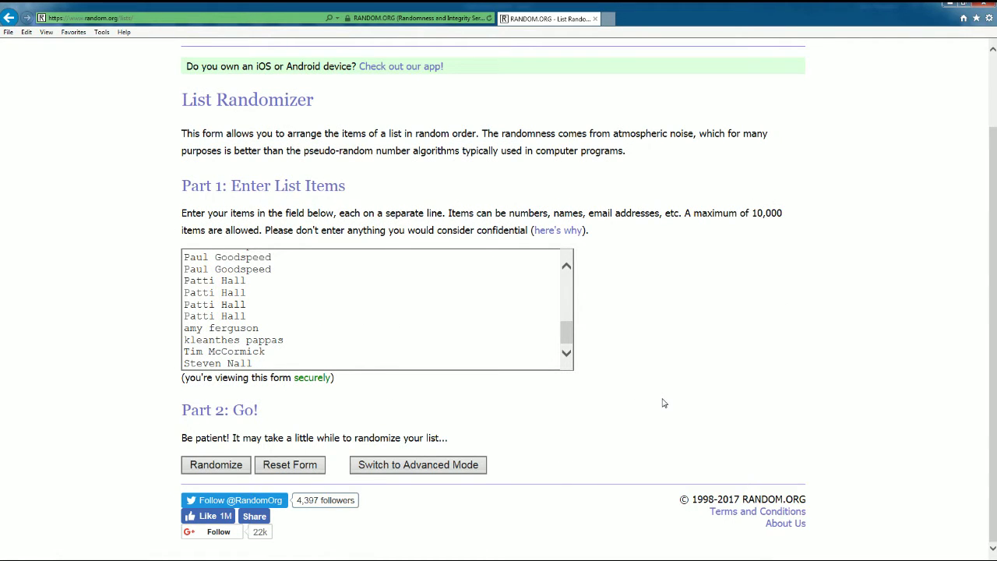
pyautogui.scroll(3, 664, 403)
pyautogui.scroll(-2, 730, 345)
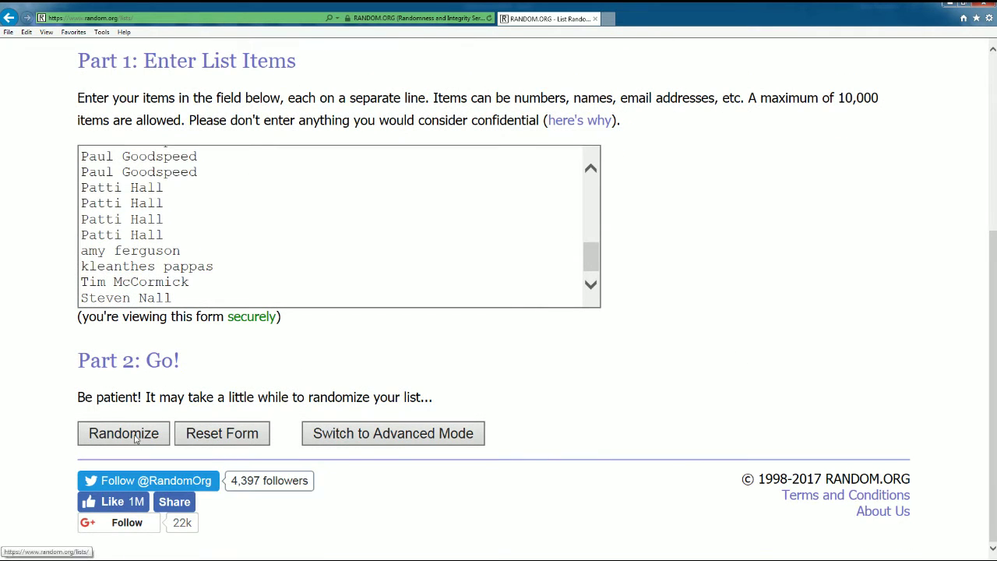
pyautogui.click(137, 438)
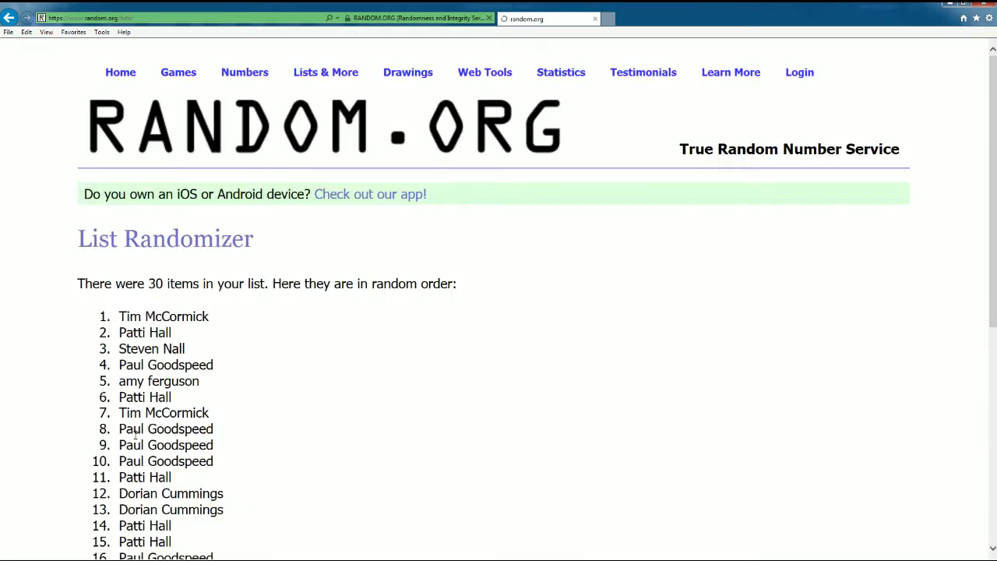
# - Reshuffle the owner list six more times with Again!
pyautogui.scroll(-5, 332, 371)
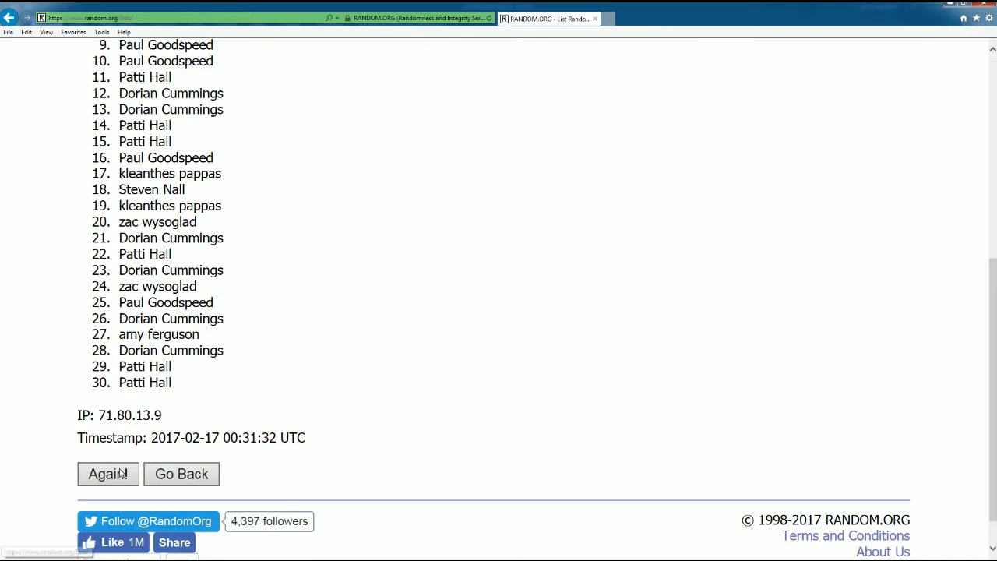
pyautogui.click(104, 477)
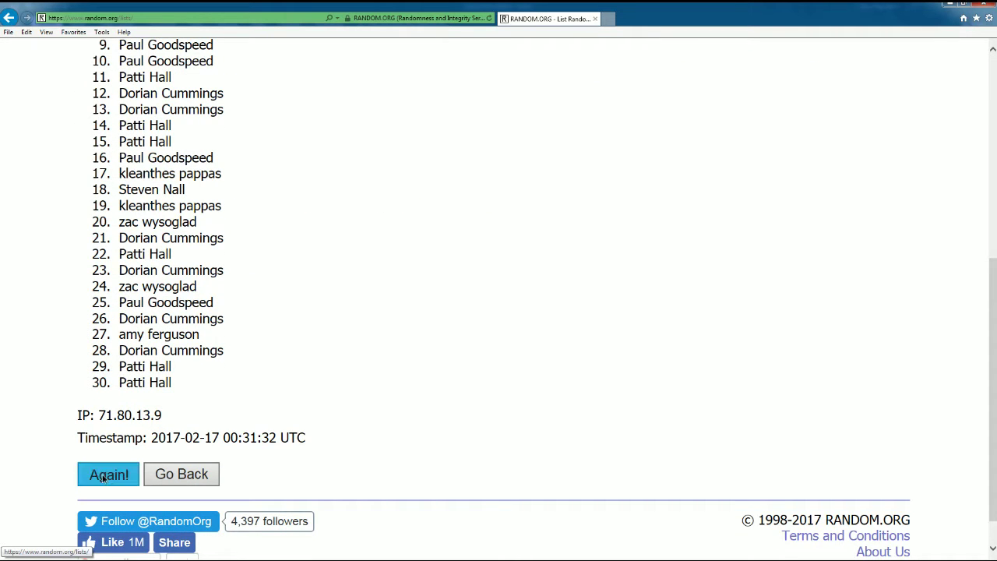
pyautogui.scroll(-5, 322, 396)
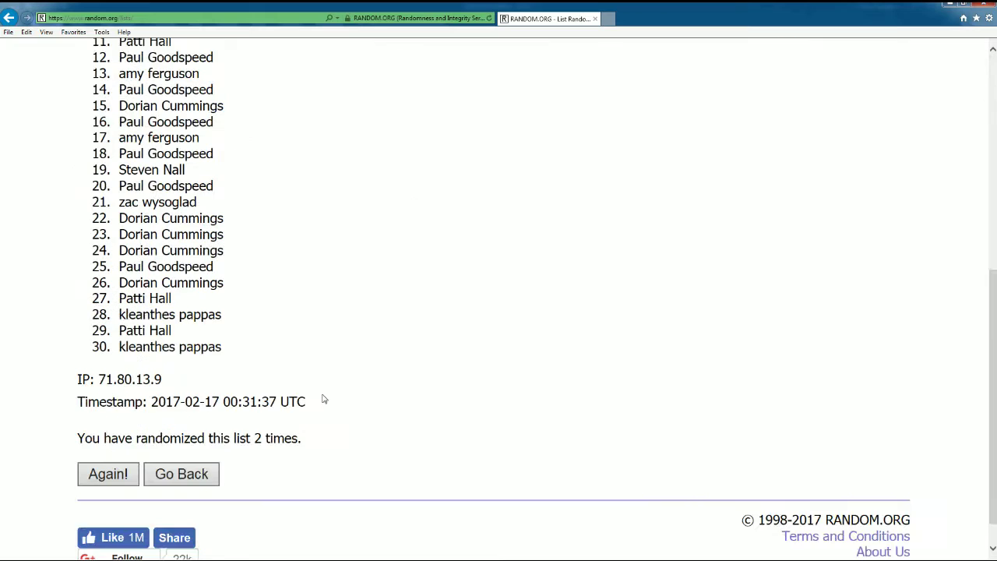
pyautogui.click(128, 435)
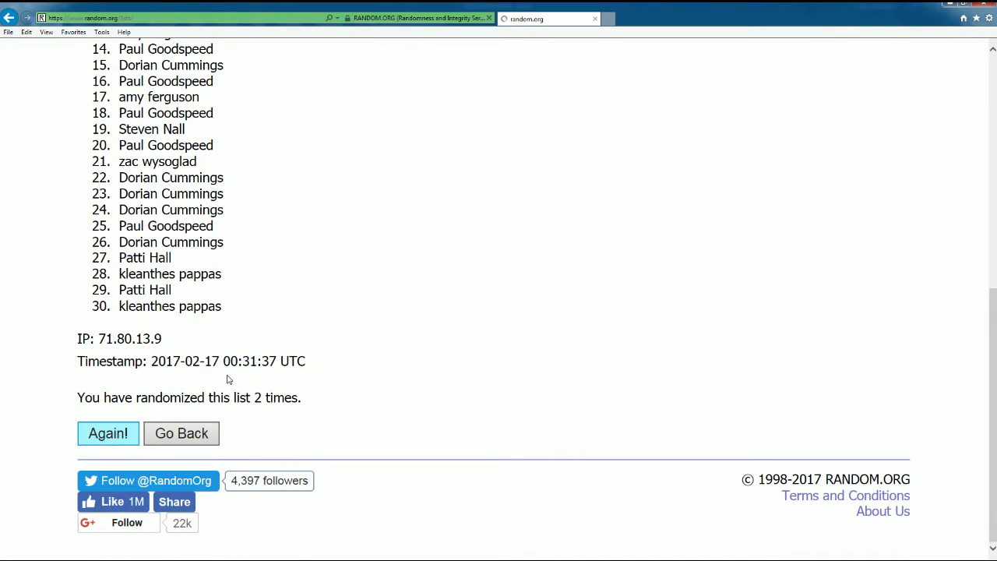
pyautogui.scroll(-5, 349, 355)
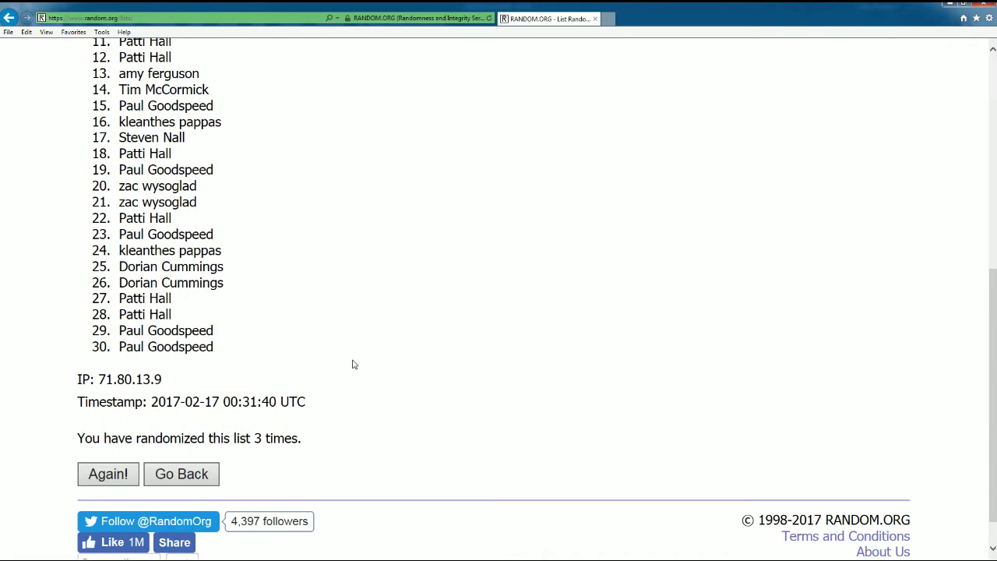
pyautogui.click(121, 476)
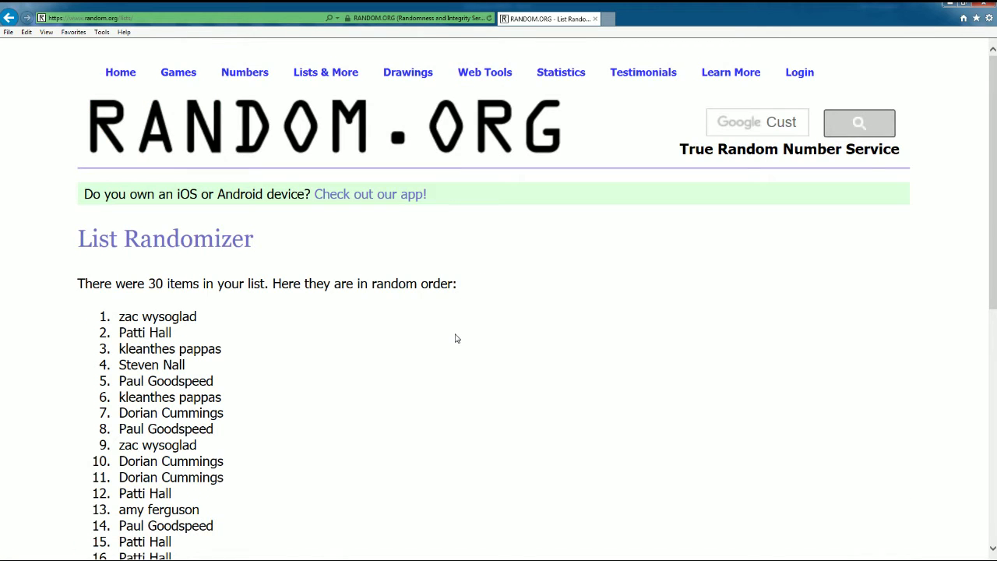
pyautogui.scroll(-6, 456, 338)
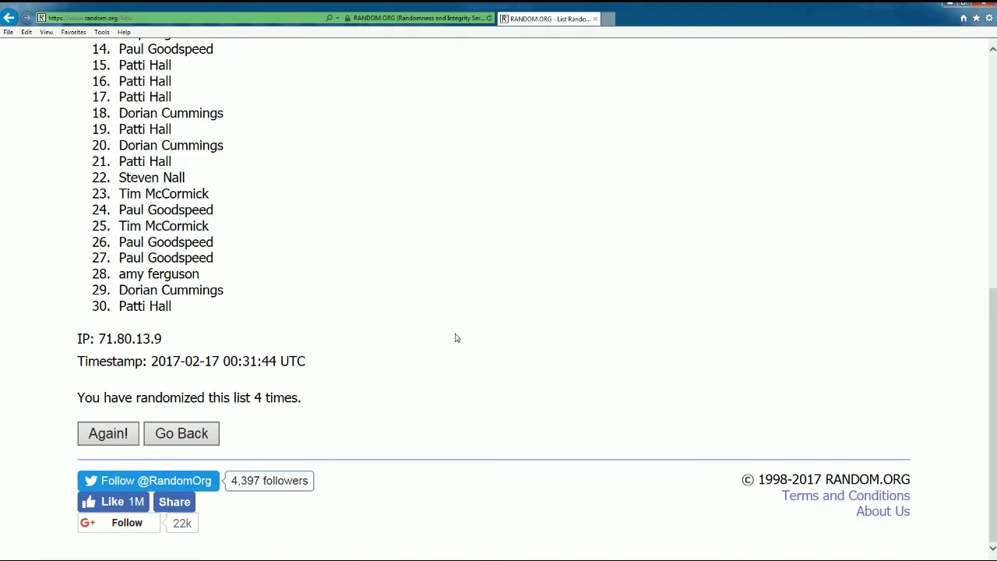
pyautogui.click(110, 434)
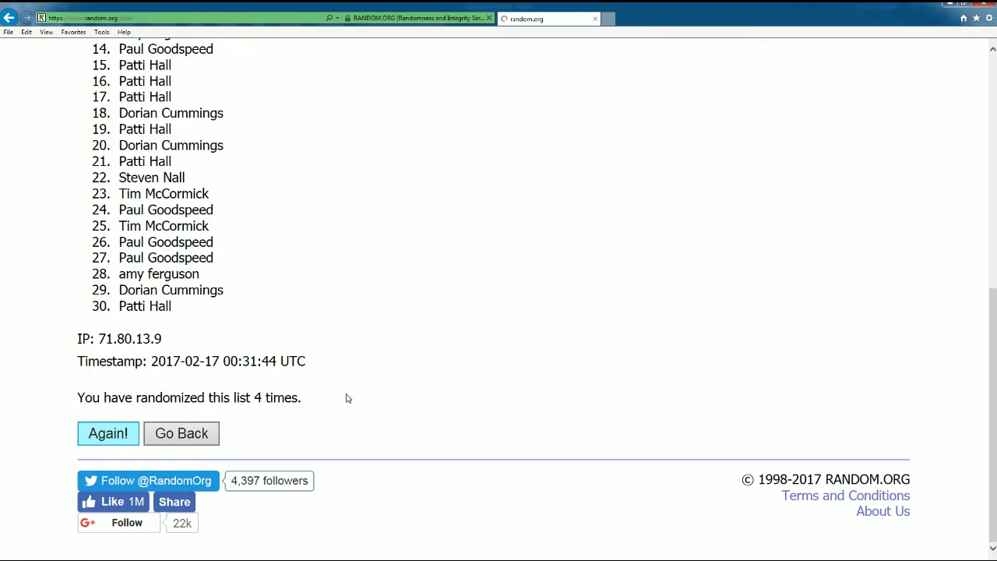
pyautogui.scroll(-4, 390, 394)
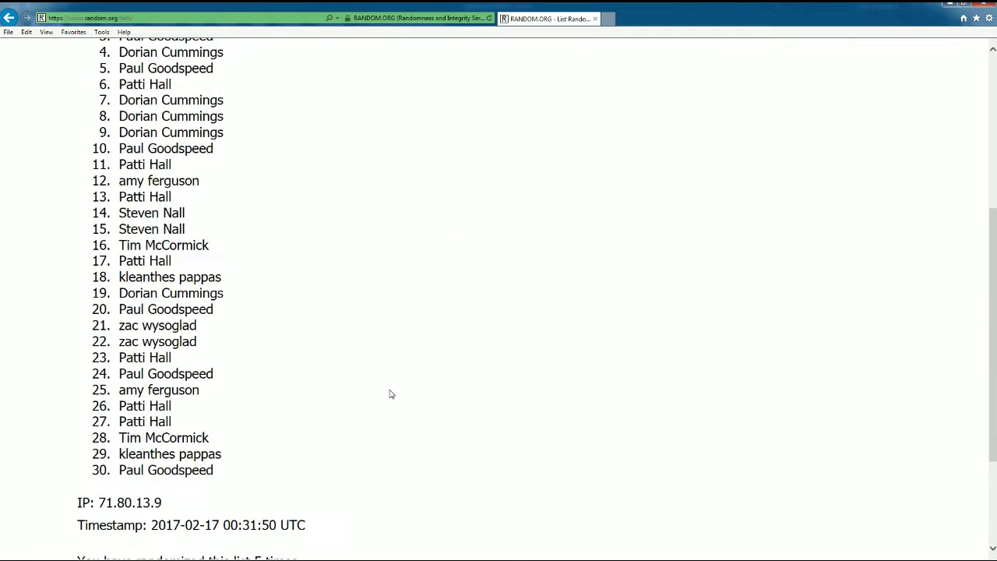
pyautogui.scroll(-2, 391, 395)
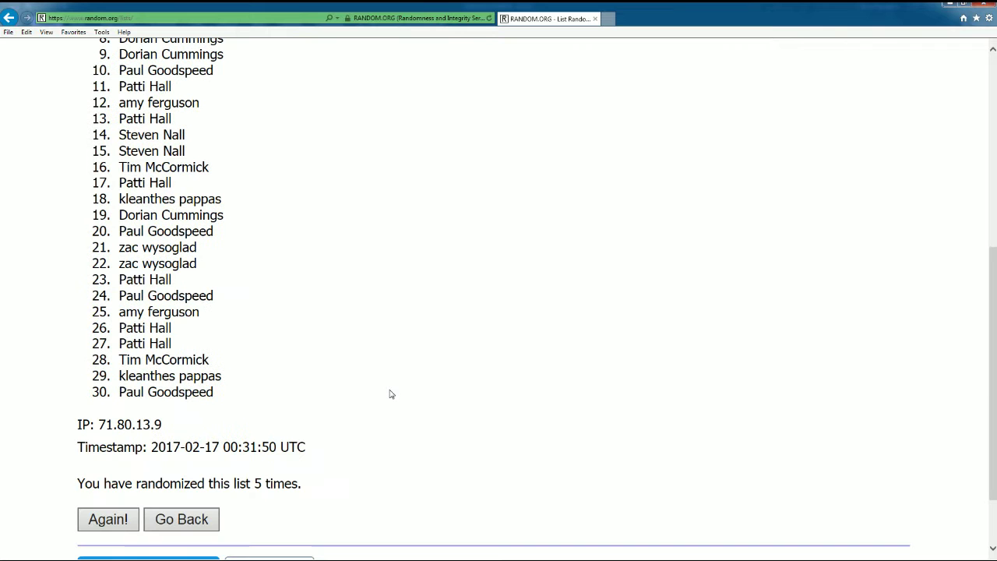
pyautogui.click(116, 521)
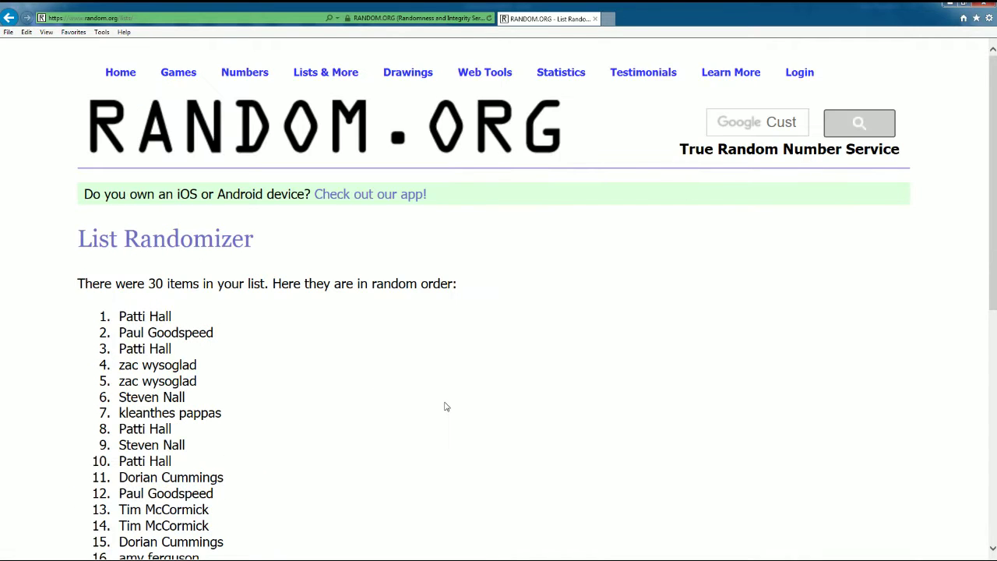
pyautogui.scroll(-6, 447, 406)
pyautogui.click(99, 428)
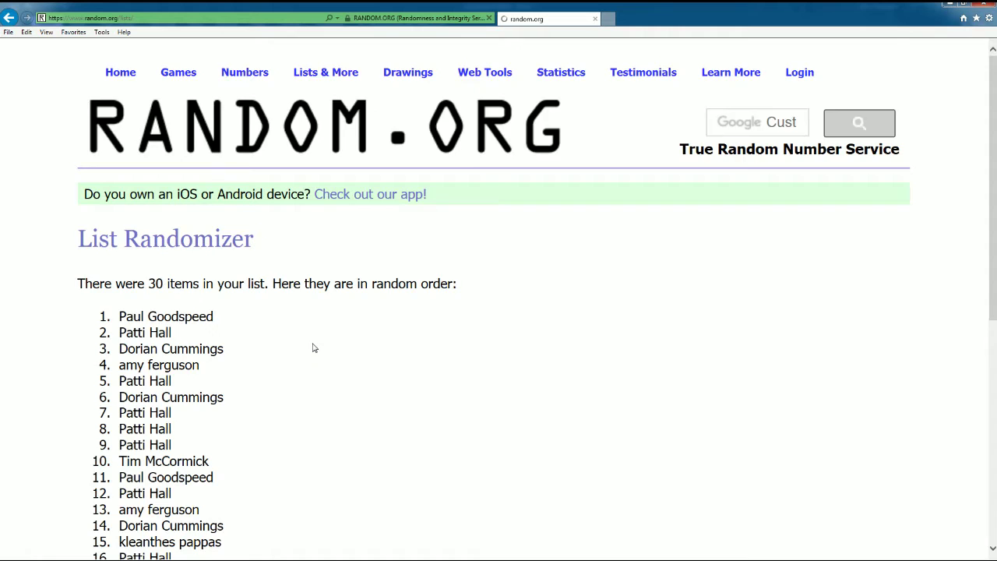
pyautogui.scroll(-2, 280, 341)
# - Copy the final shuffled order of owner names, items 1–30
pyautogui.moveTo(119, 162); pyautogui.dragTo(211, 467)
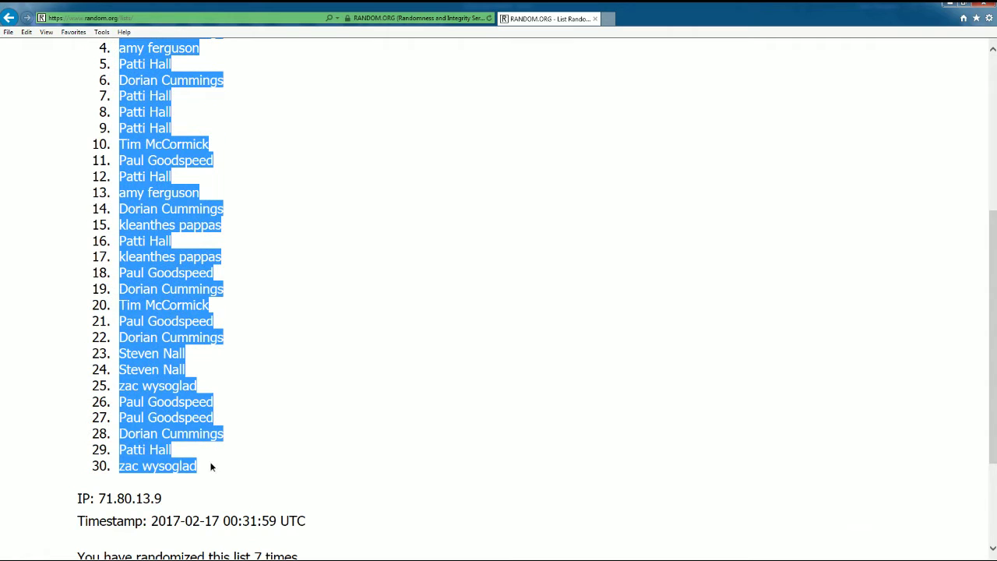
pyautogui.rightClick(145, 178)
pyautogui.click(172, 197)
pyautogui.scroll(-2, 396, 303)
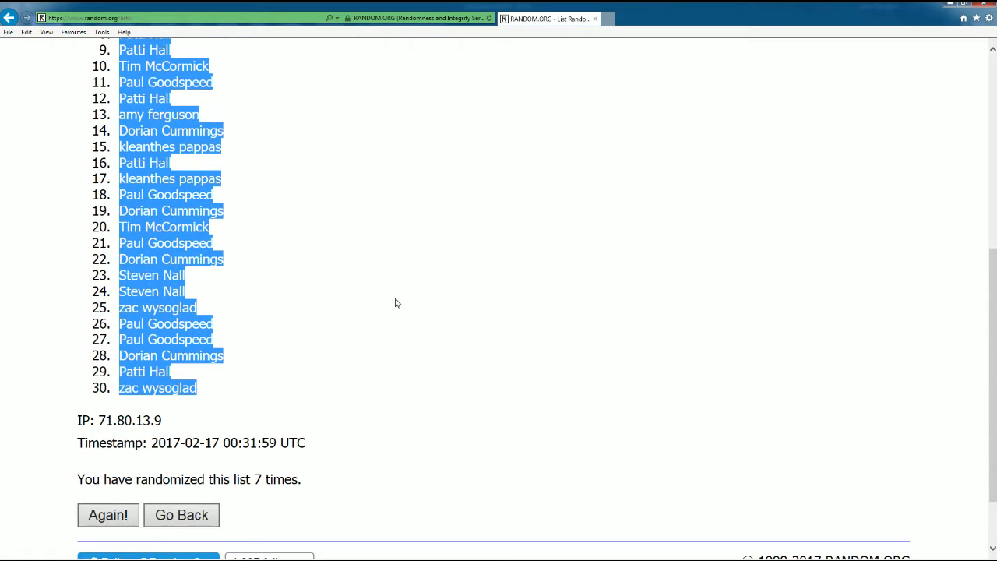
pyautogui.scroll(3, 397, 309)
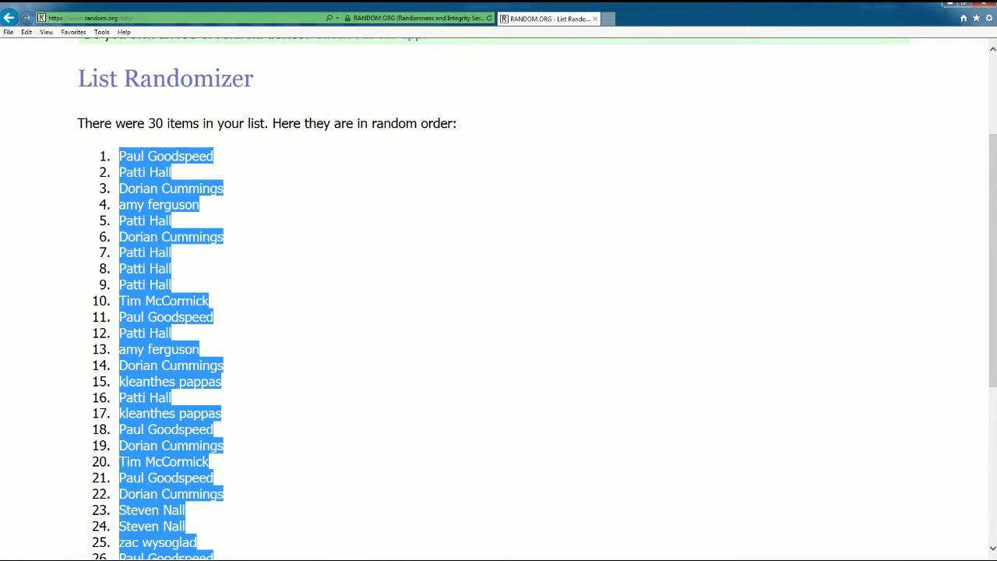
pyautogui.hotkey('alt', 'Tab')
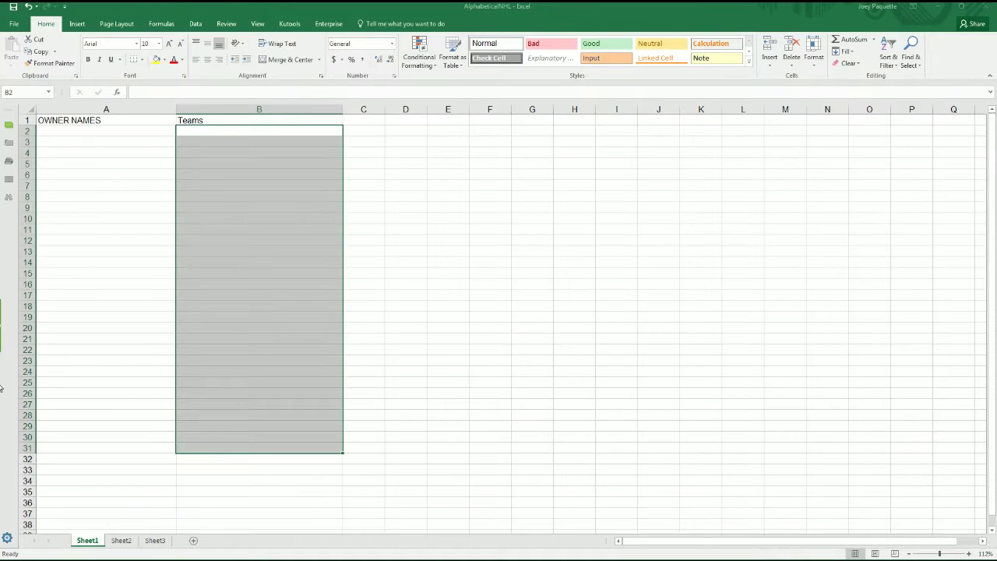
# - Paste the randomized owner names starting at cell A2
pyautogui.click(52, 132)
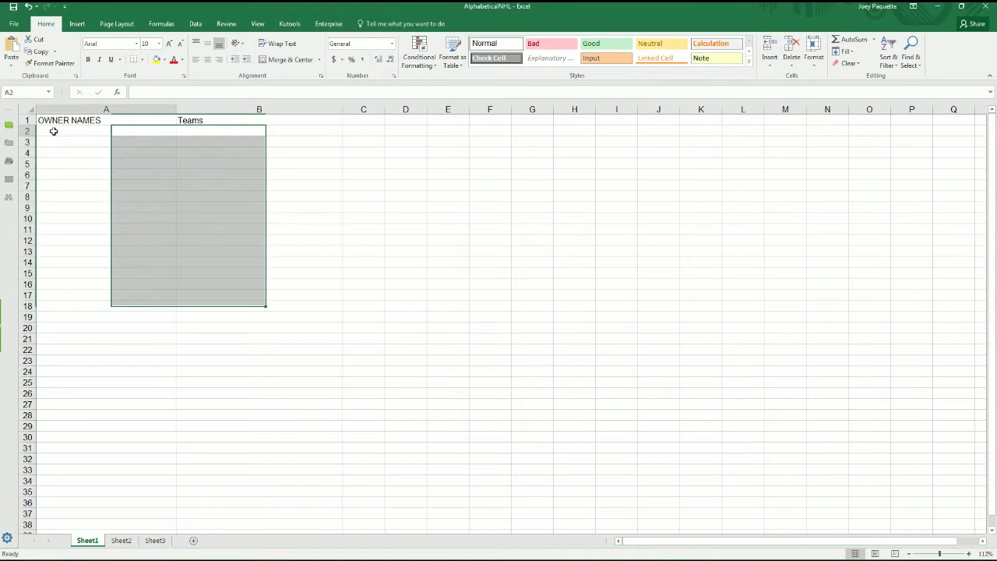
pyautogui.rightClick(53, 132)
pyautogui.click(78, 176)
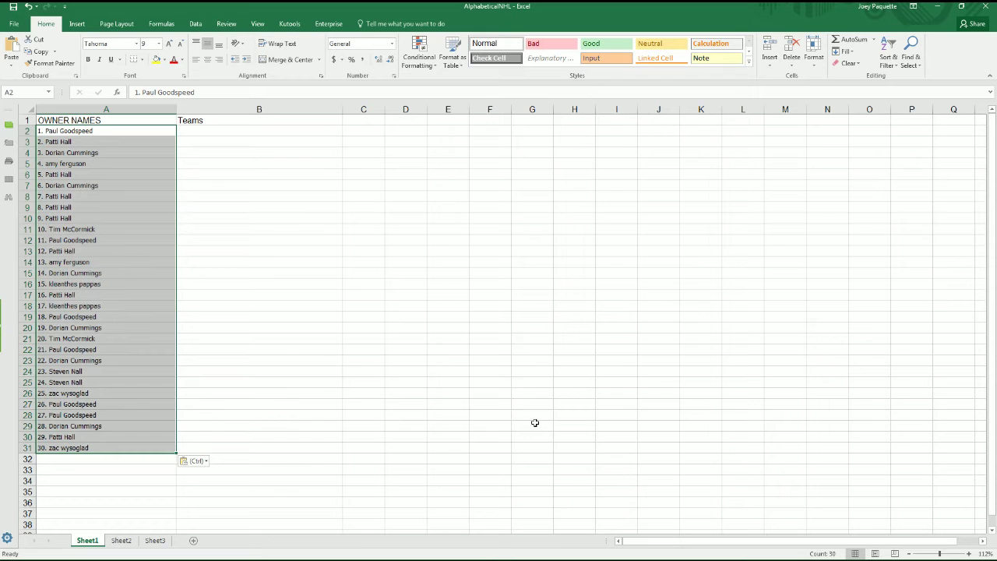
# - Zoom the sheet to 130% and narrow column A to fit the names
pyautogui.click(968, 553)
pyautogui.click(968, 553)
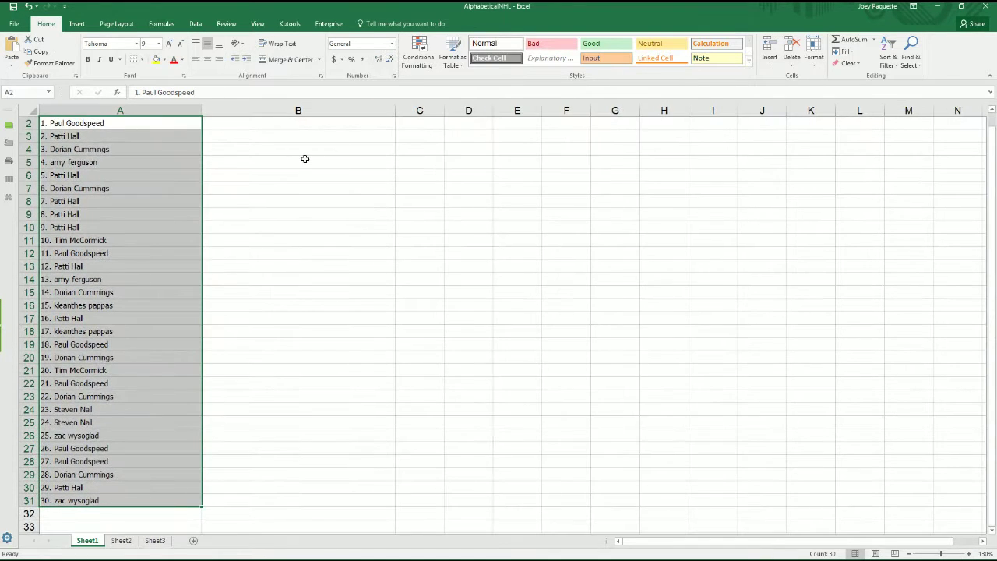
pyautogui.scroll(1, 303, 155)
pyautogui.click(179, 105)
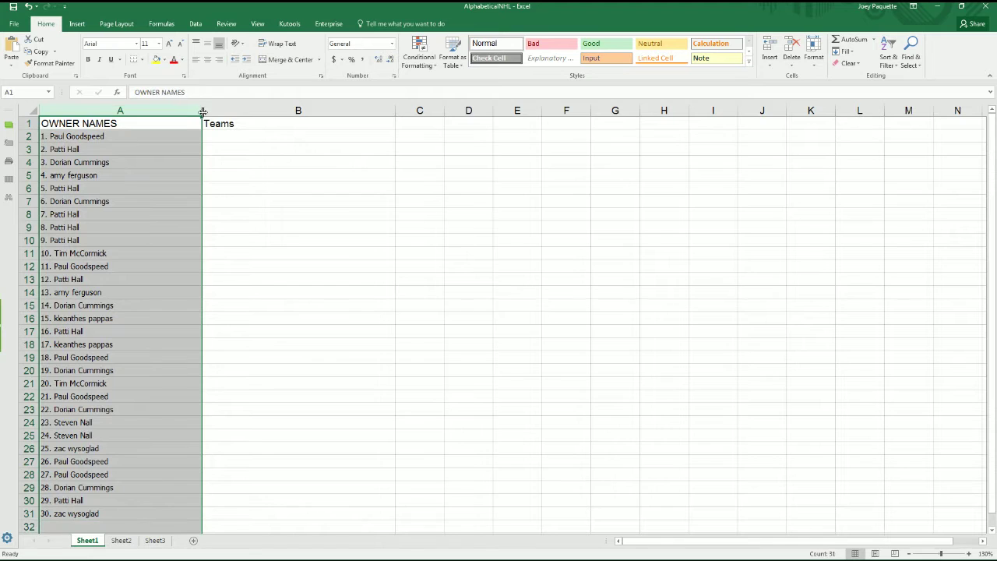
pyautogui.moveTo(201, 111); pyautogui.dragTo(116, 122)
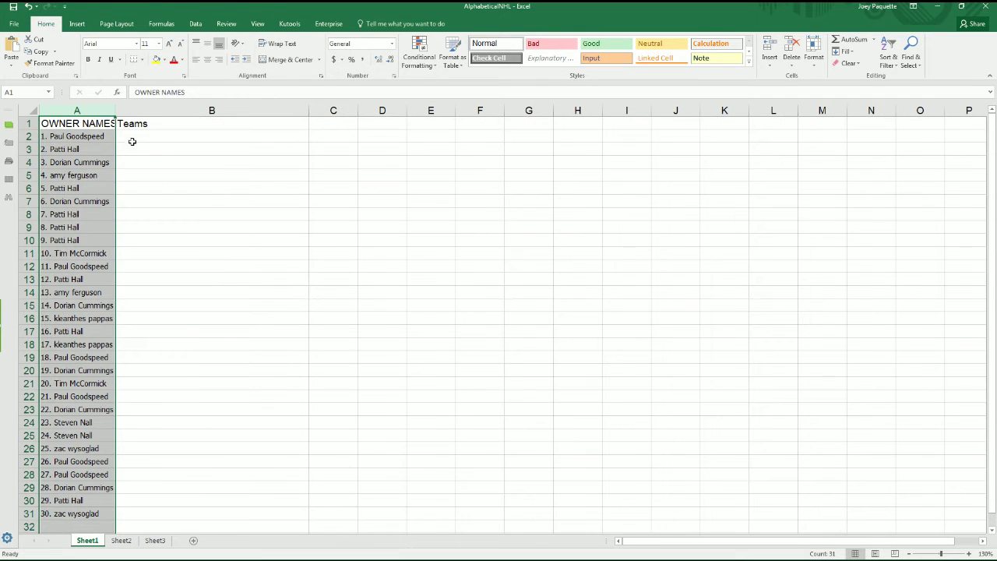
pyautogui.click(133, 138)
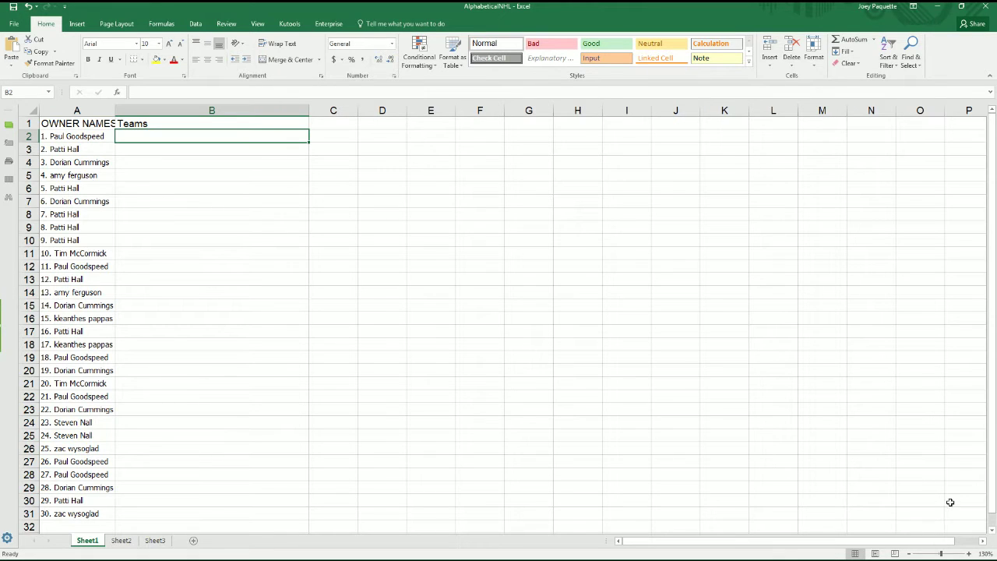
pyautogui.click(937, 7)
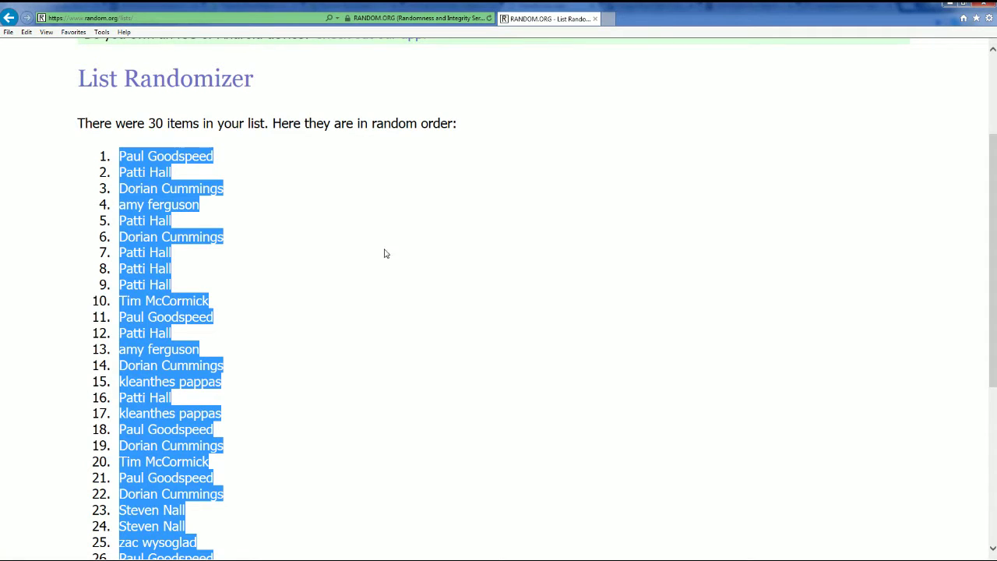
# - Open a fresh List Randomizer and copy the 30 NHL team names from Notepad
pyautogui.scroll(3, 415, 281)
pyautogui.moveTo(326, 66)
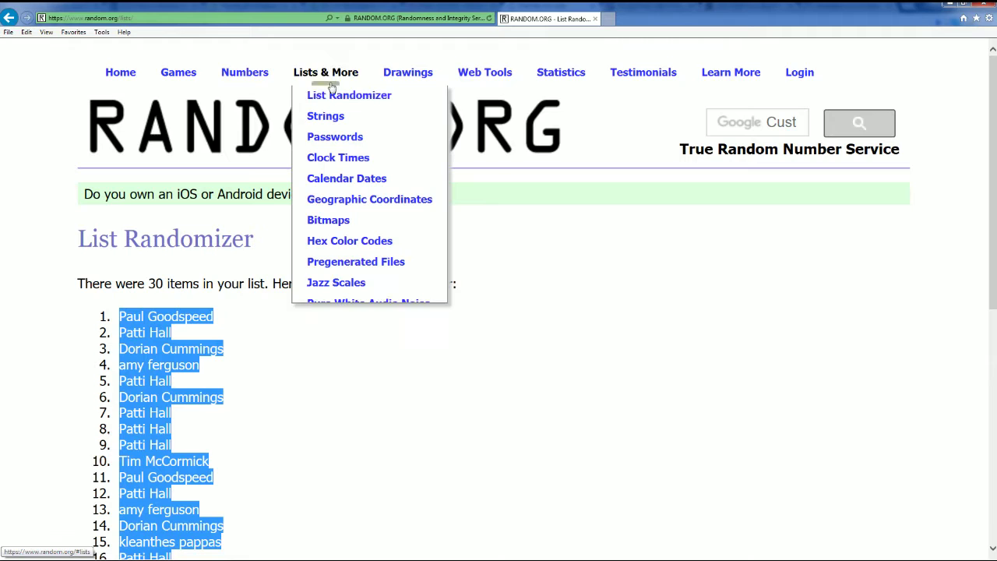
pyautogui.click(332, 96)
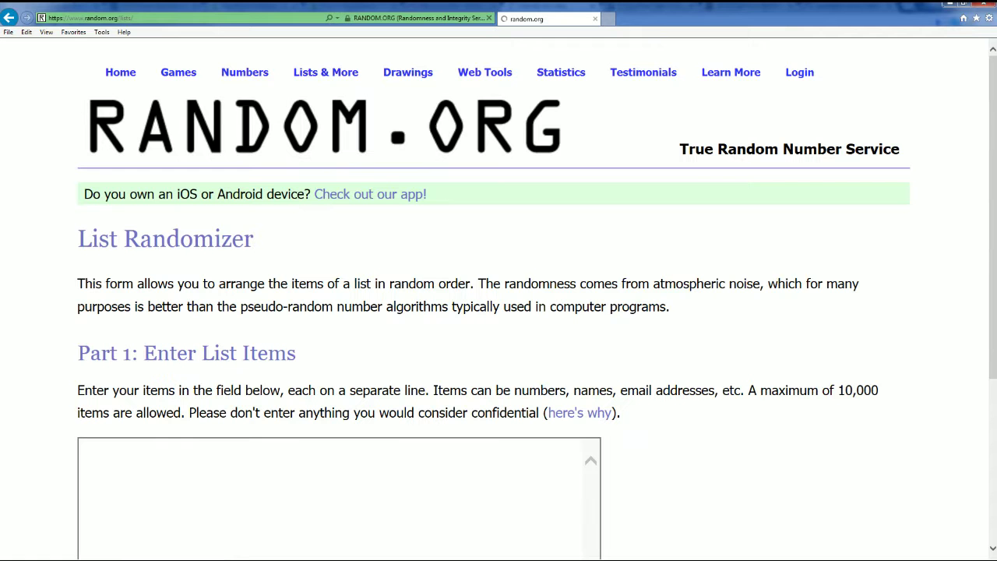
pyautogui.hotkey('alt', 'Tab')
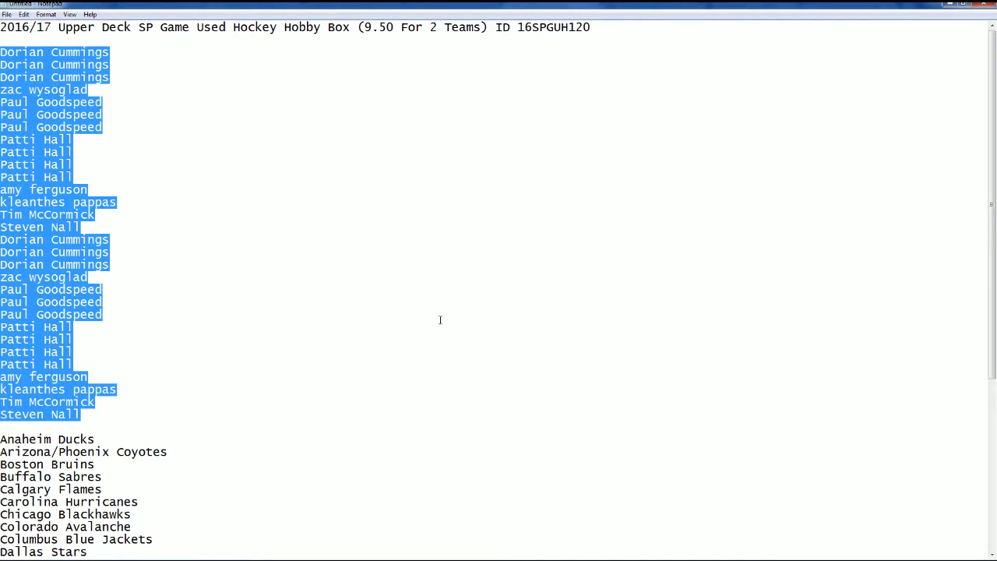
pyautogui.scroll(-6, 432, 327)
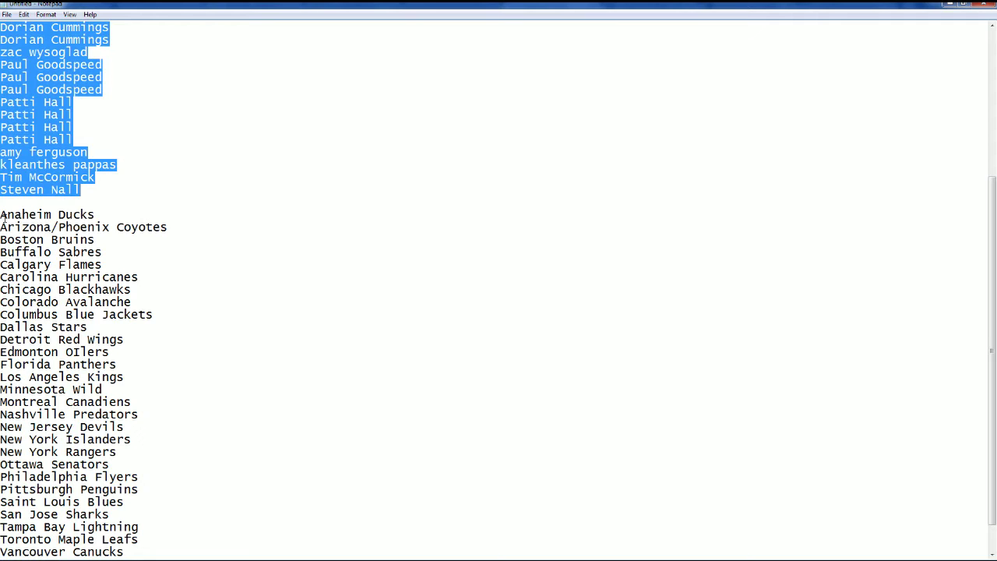
pyautogui.moveTo(3, 218); pyautogui.dragTo(109, 537)
pyautogui.rightClick(38, 299)
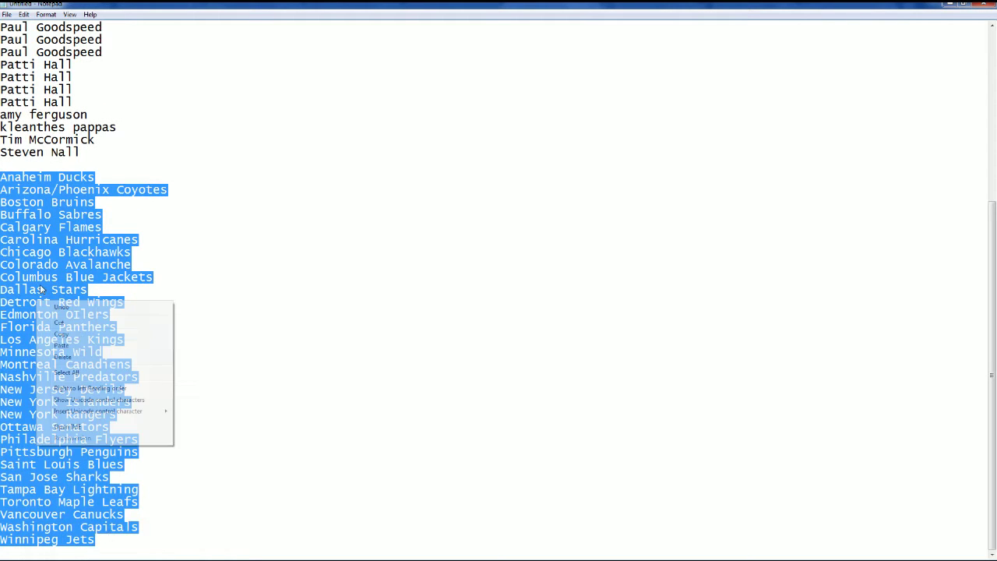
pyautogui.click(73, 333)
# - Paste the team names into the List Randomizer field and randomize them
pyautogui.click(951, 5)
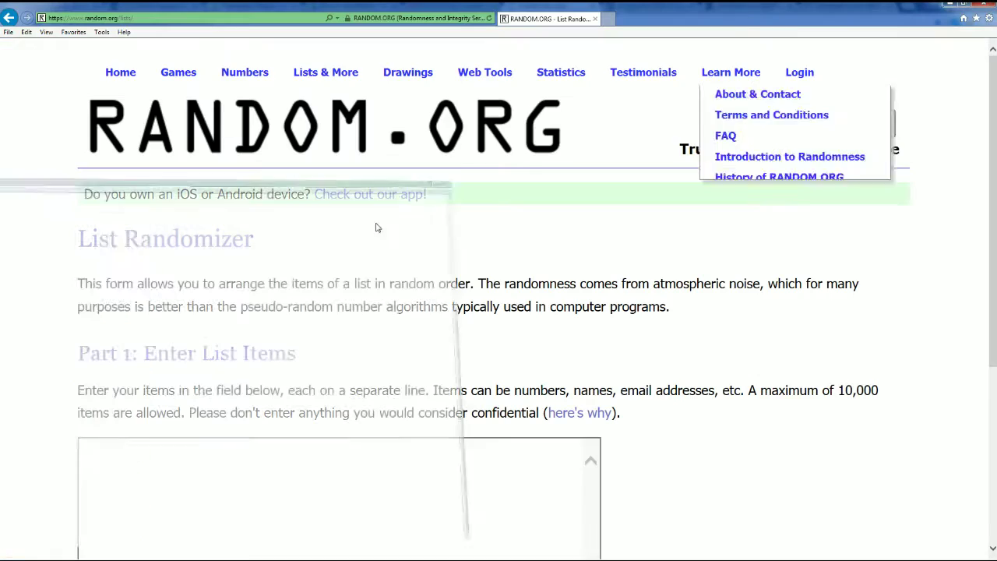
pyautogui.click(84, 457)
pyautogui.rightClick(95, 449)
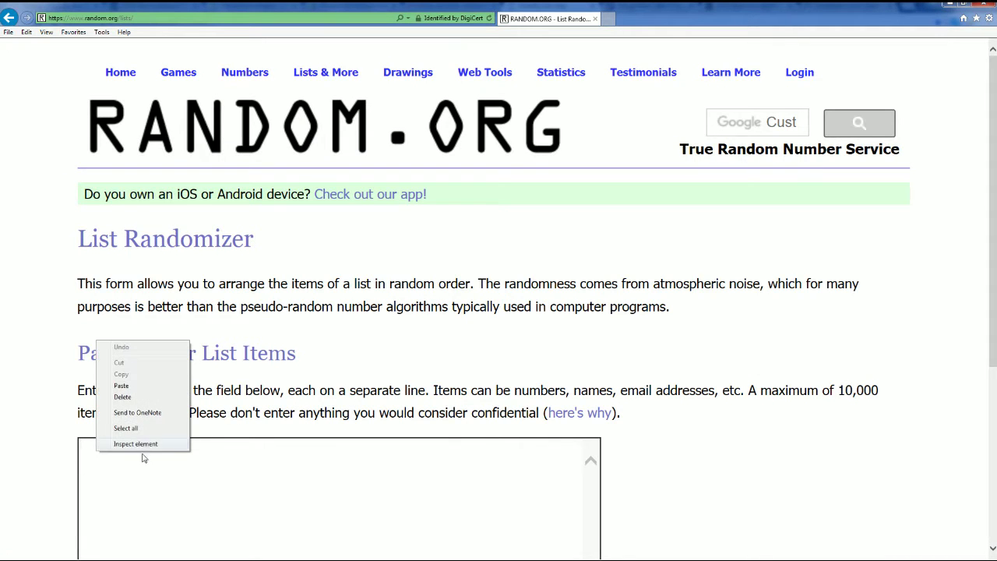
pyautogui.click(115, 389)
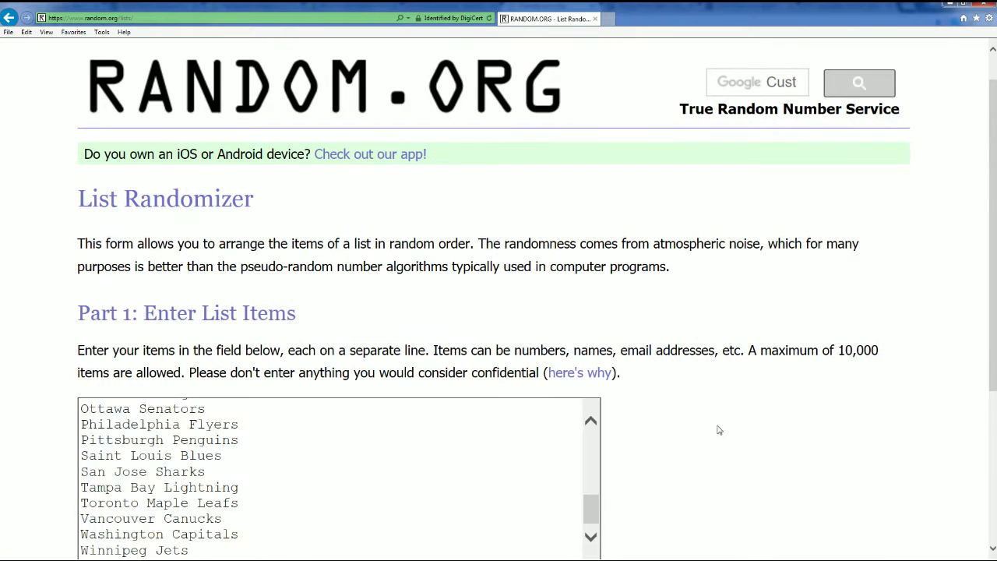
pyautogui.scroll(-2, 717, 430)
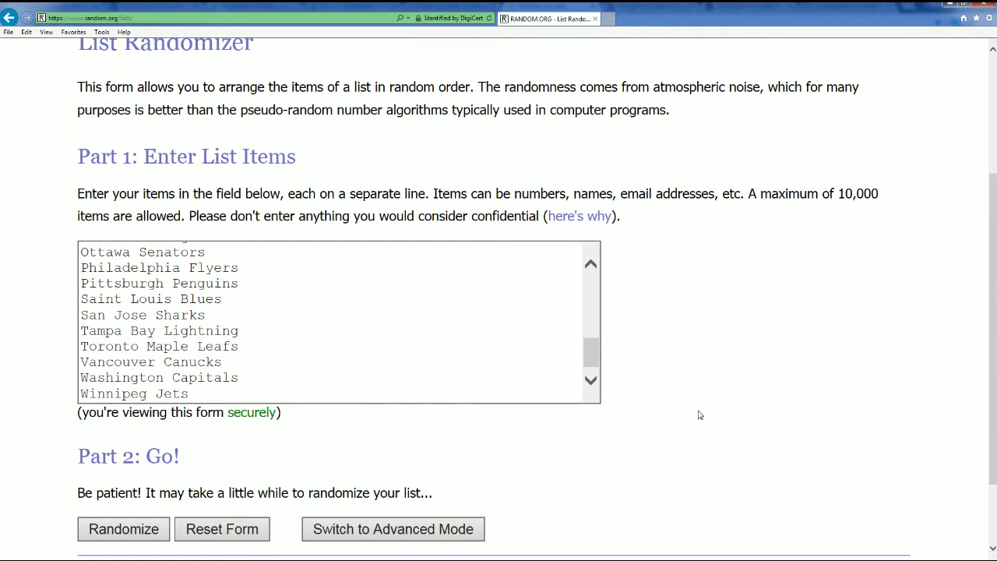
pyautogui.scroll(-1, 690, 415)
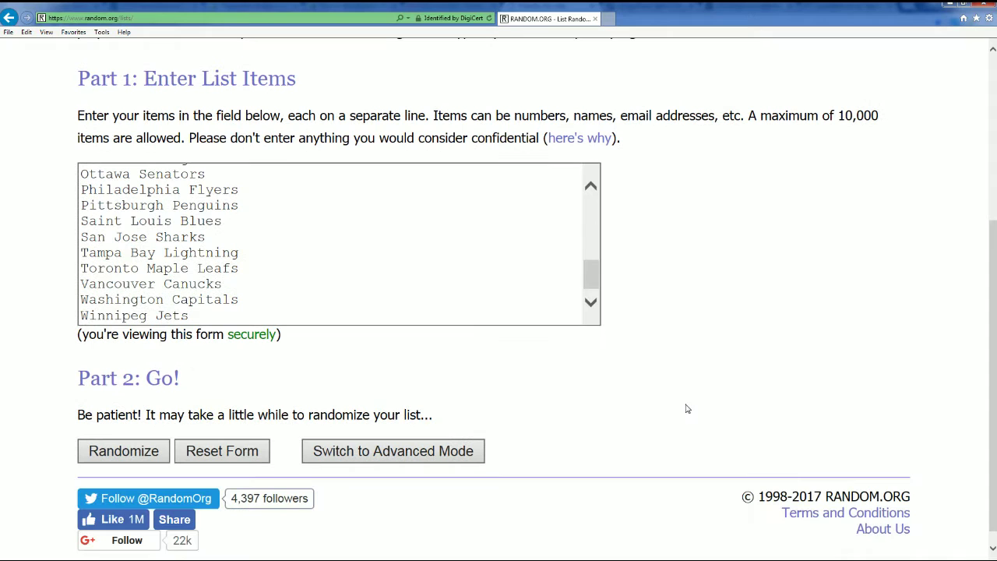
pyautogui.click(126, 454)
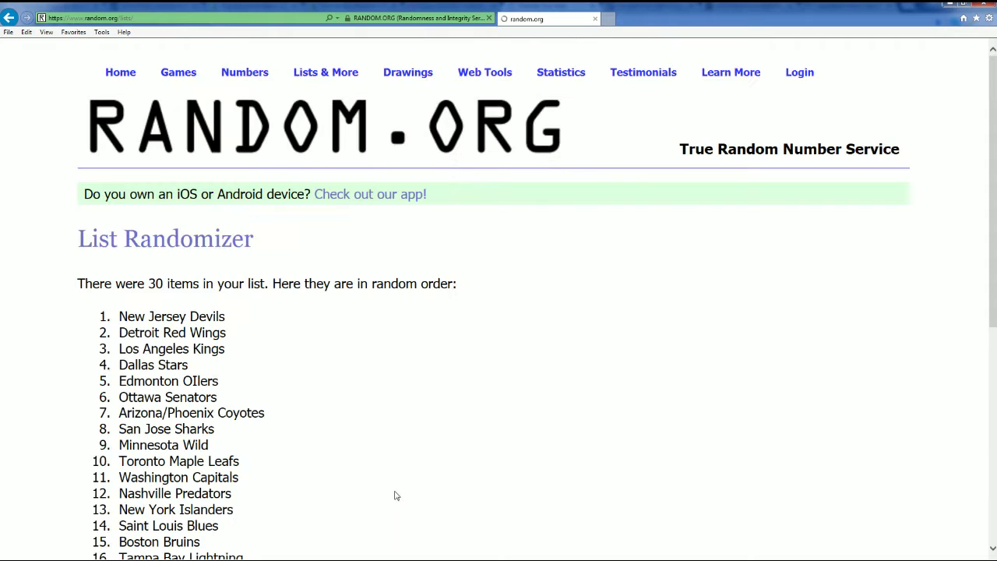
# - Reshuffle the team list five more times, then select the whole result, items 1–30
pyautogui.scroll(-1, 376, 402)
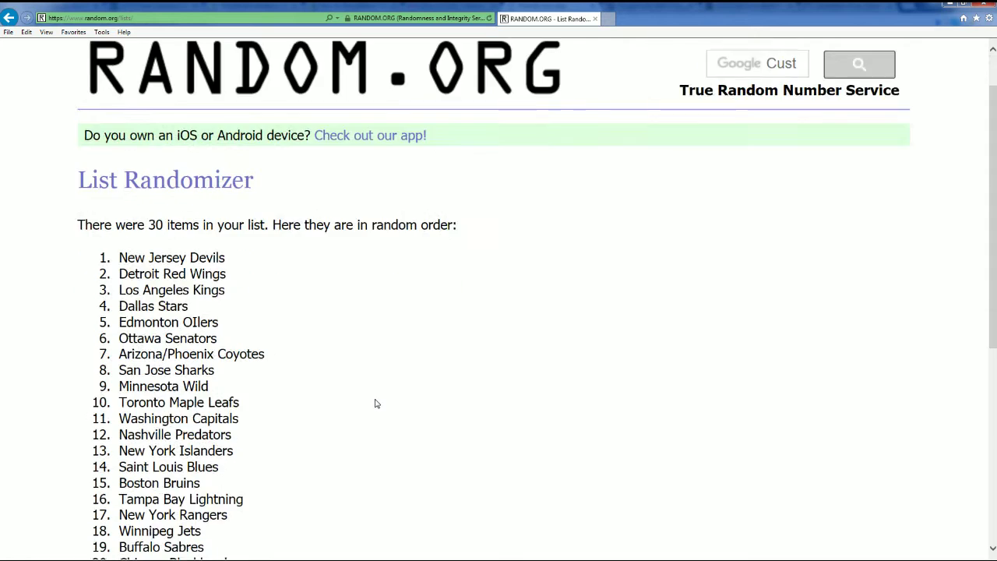
pyautogui.scroll(-5, 377, 402)
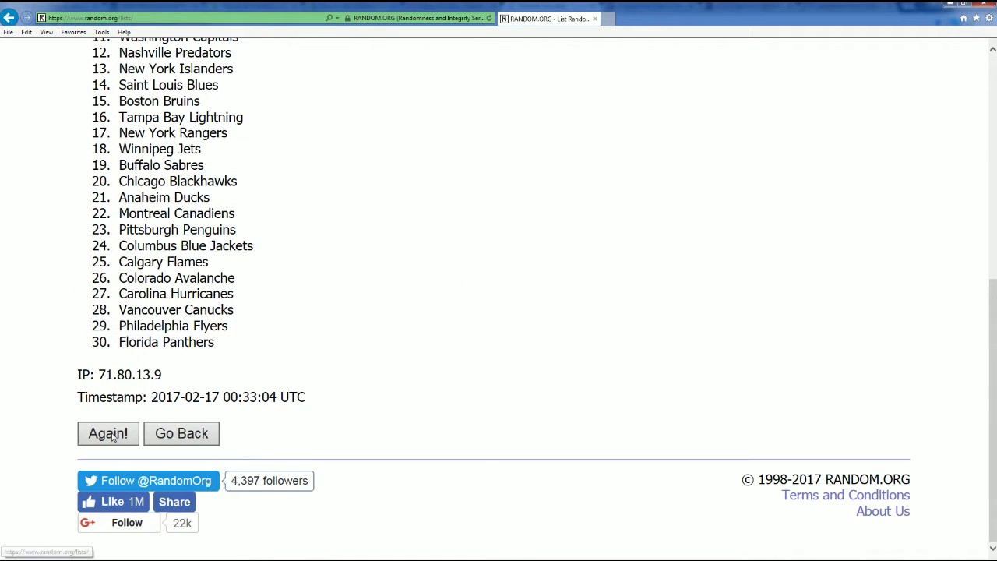
pyautogui.click(115, 431)
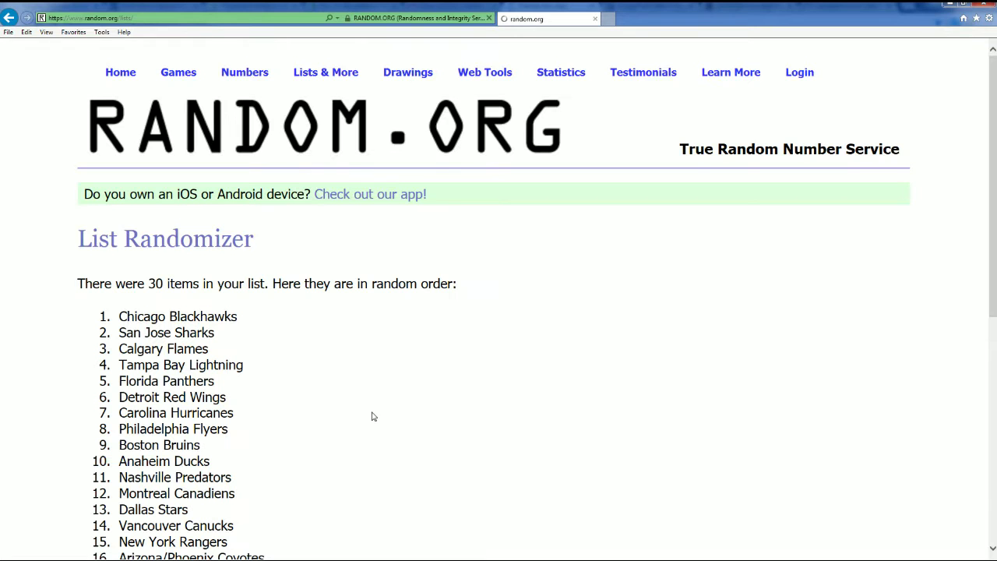
pyautogui.scroll(-6, 363, 415)
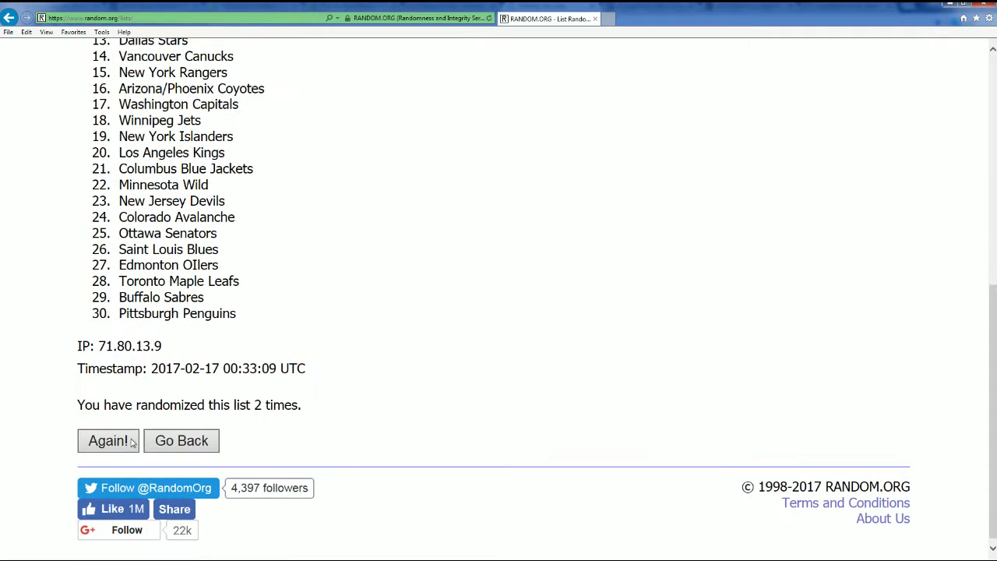
pyautogui.click(129, 441)
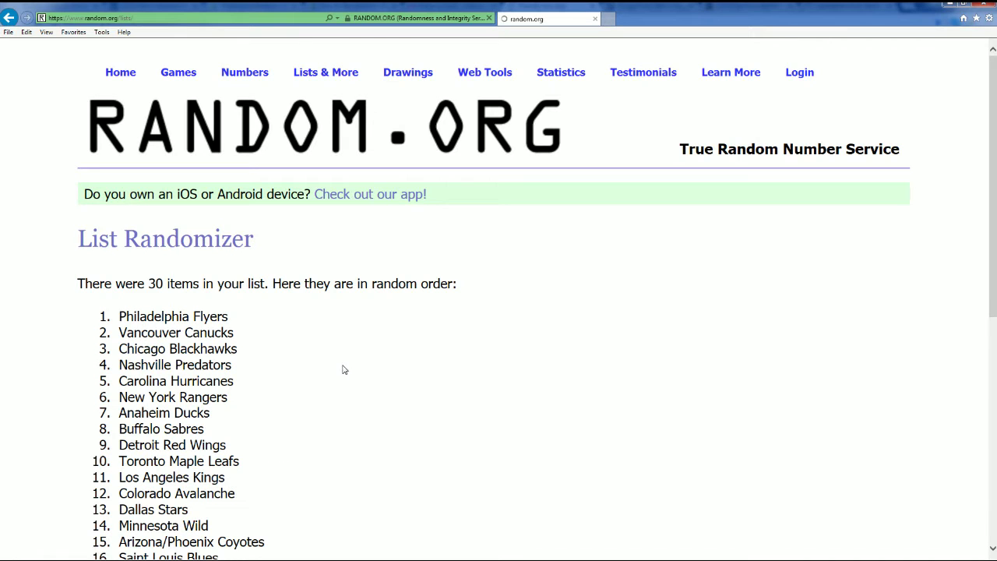
pyautogui.scroll(-6, 334, 367)
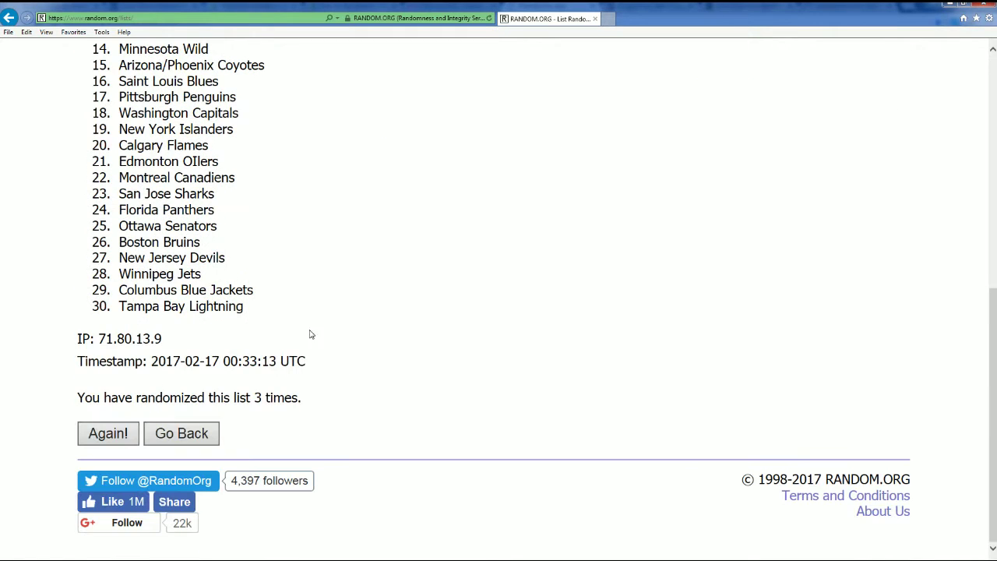
pyautogui.click(130, 434)
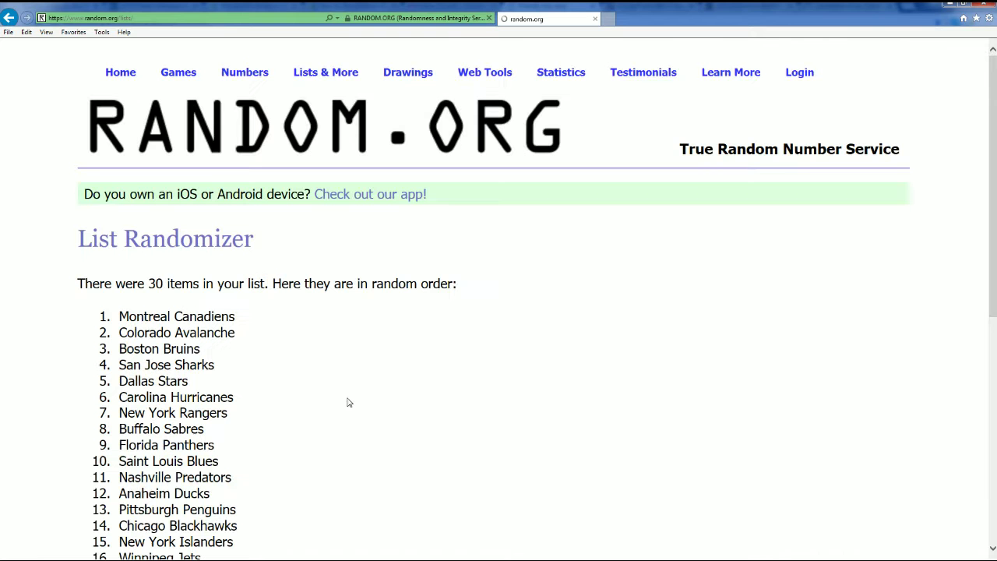
pyautogui.scroll(-5, 336, 421)
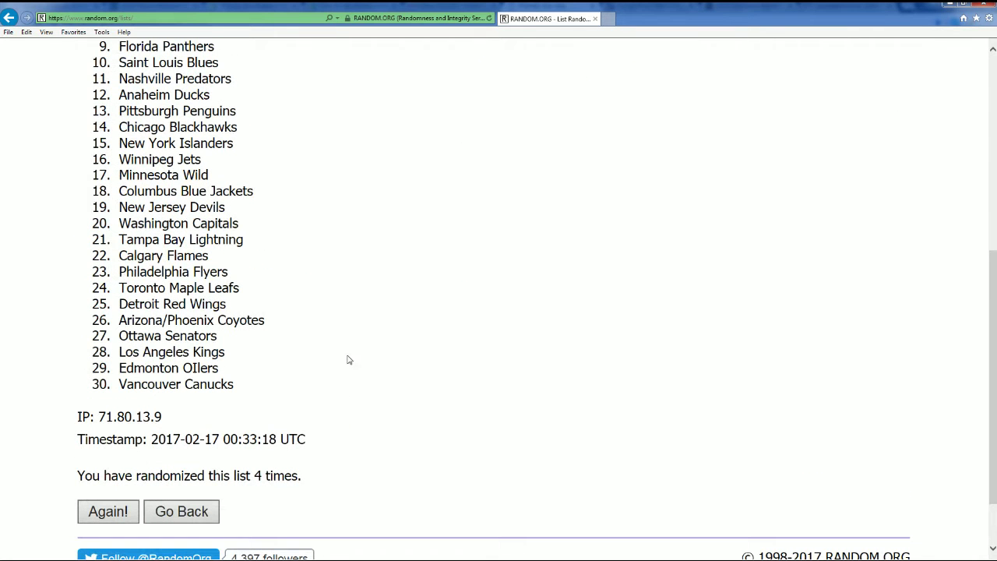
pyautogui.click(115, 511)
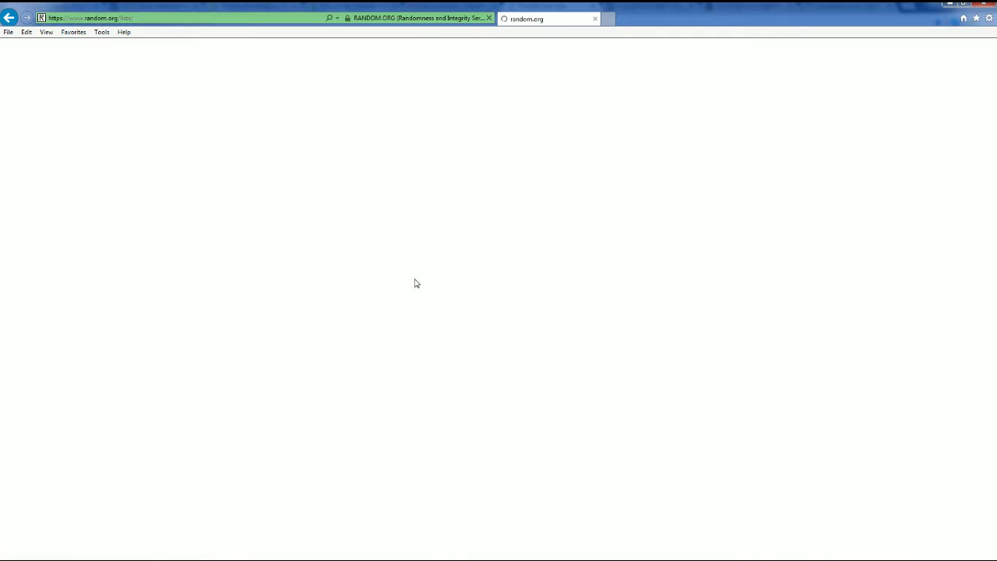
pyautogui.scroll(-6, 335, 340)
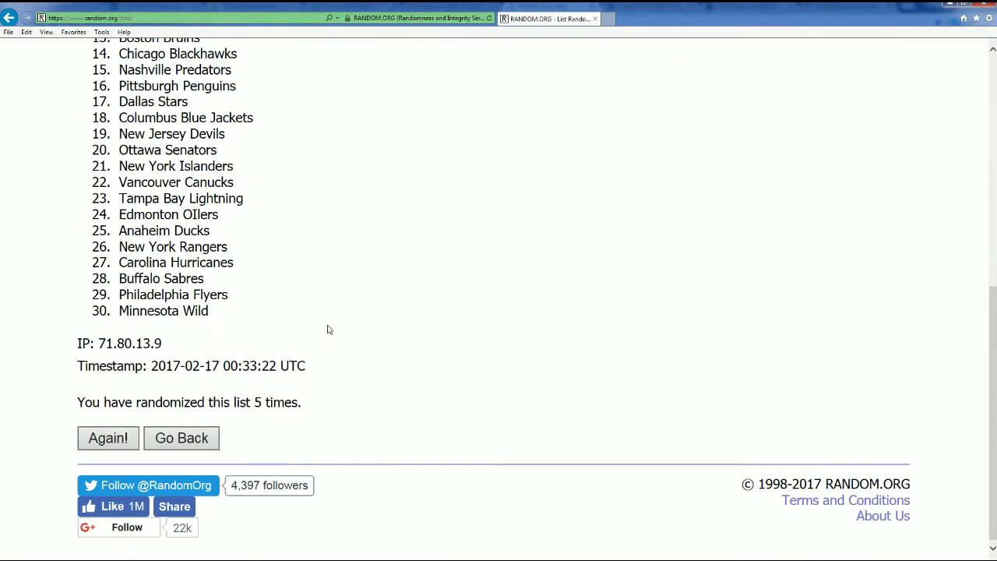
pyautogui.click(109, 438)
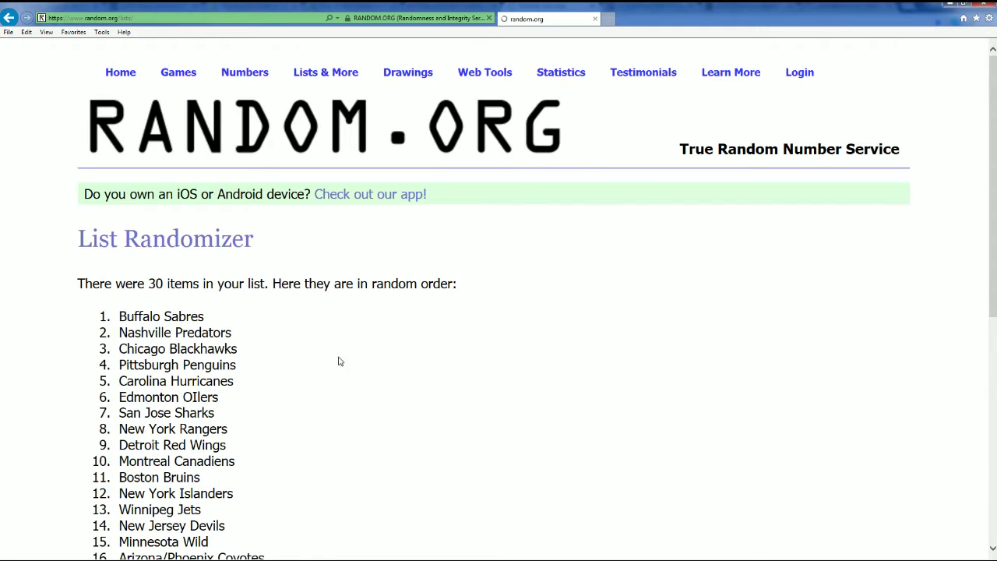
pyautogui.scroll(-5, 388, 390)
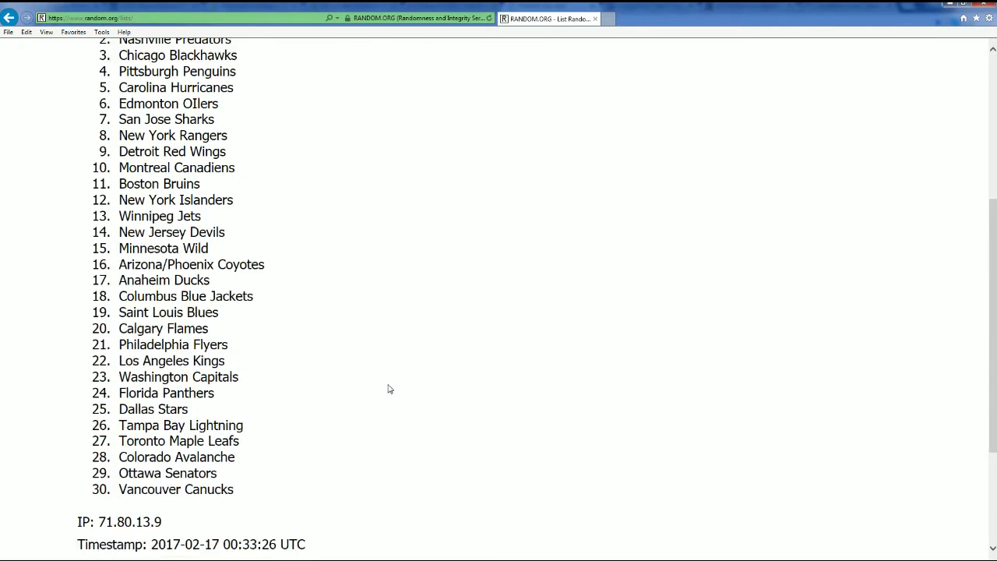
pyautogui.scroll(-2, 401, 379)
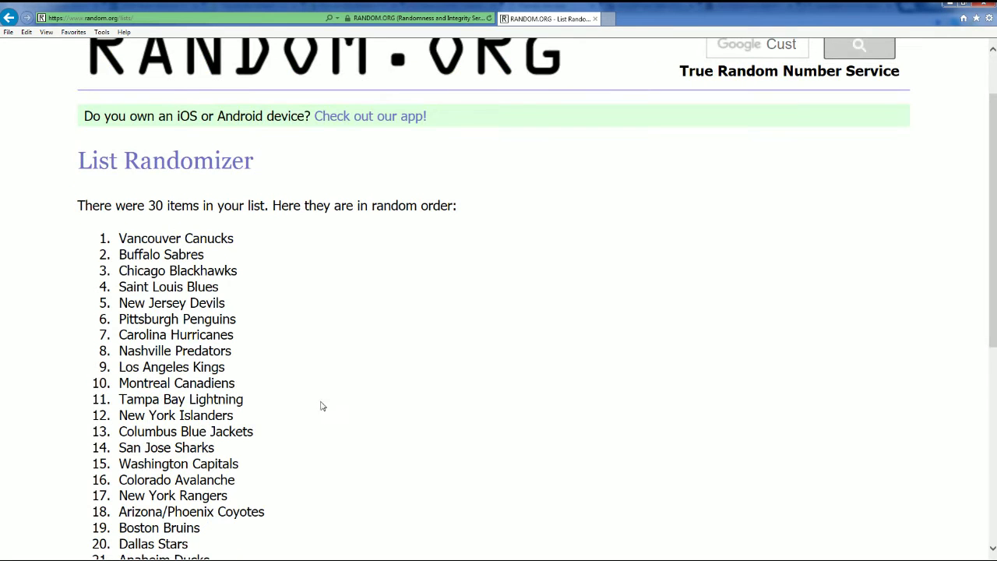
pyautogui.moveTo(119, 238); pyautogui.dragTo(215, 460)
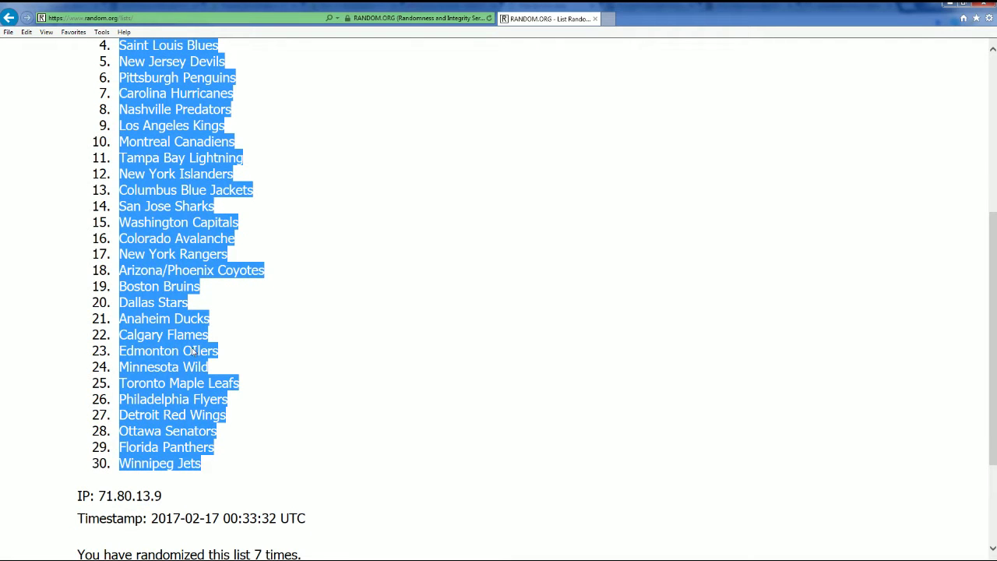
# - Copy the selected 30 shuffled teams and switch back to the Excel workbook
pyautogui.rightClick(156, 184)
pyautogui.click(184, 203)
pyautogui.scroll(-2, 334, 310)
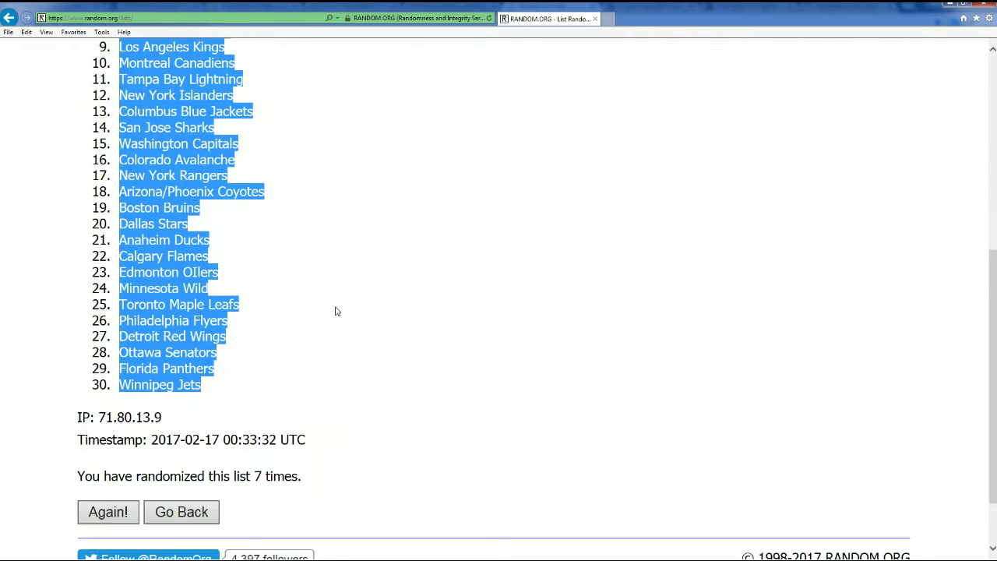
pyautogui.scroll(3, 265, 354)
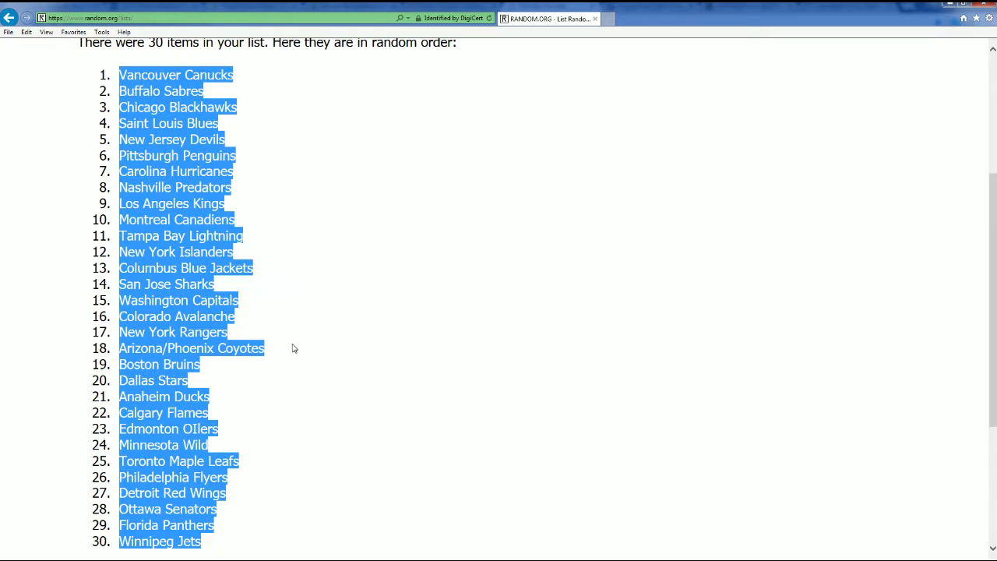
pyautogui.scroll(-1, 297, 335)
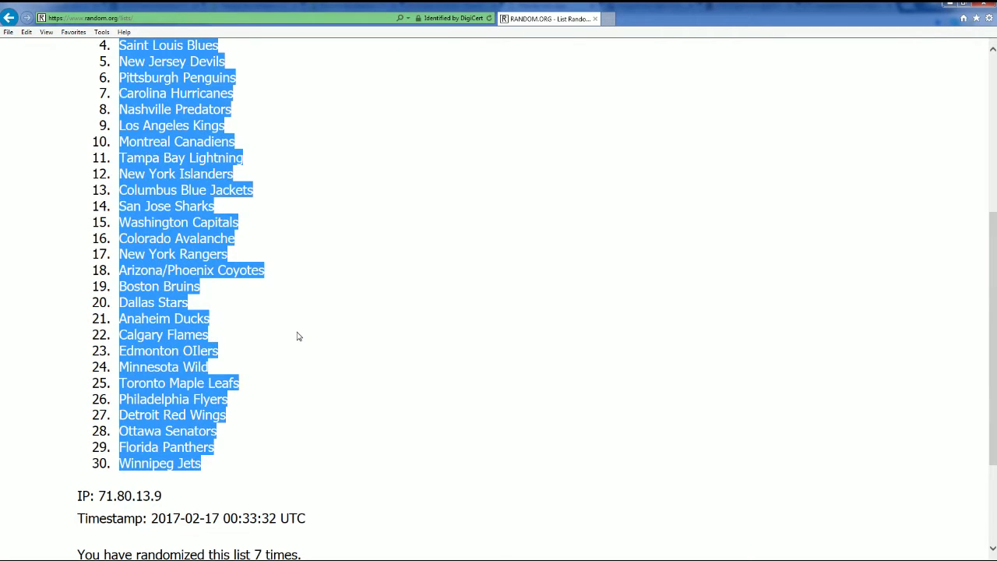
pyautogui.scroll(1, 297, 336)
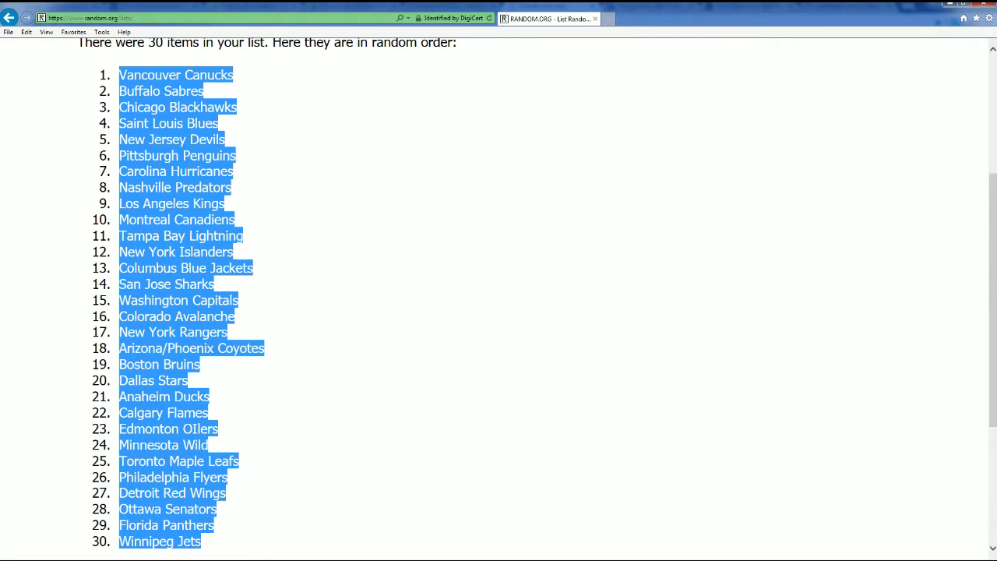
pyautogui.hotkey('alt', 'Tab')
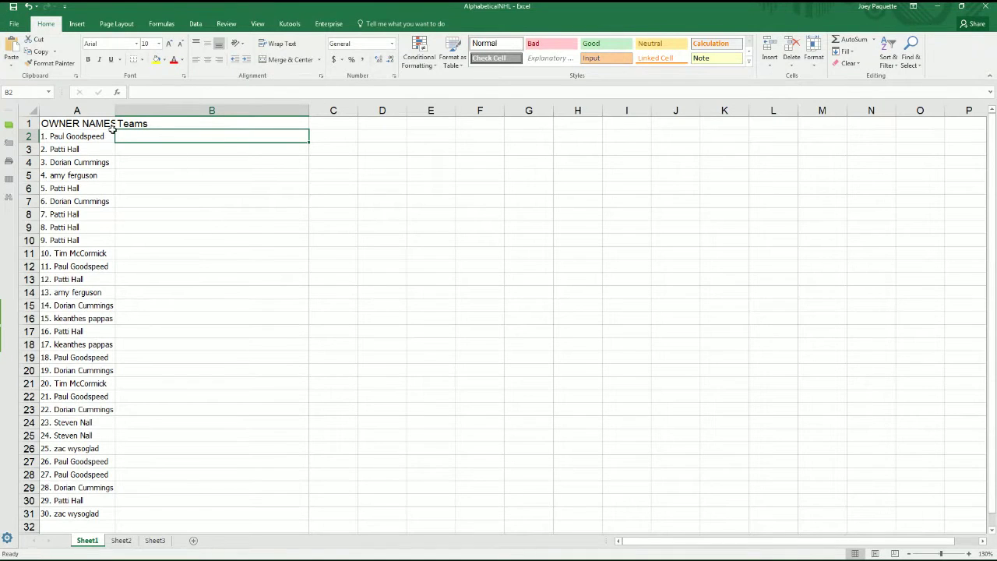
# - Paste the shuffled teams into B2:B31 under Teams and enlarge the sheet
pyautogui.rightClick(129, 138)
pyautogui.click(152, 181)
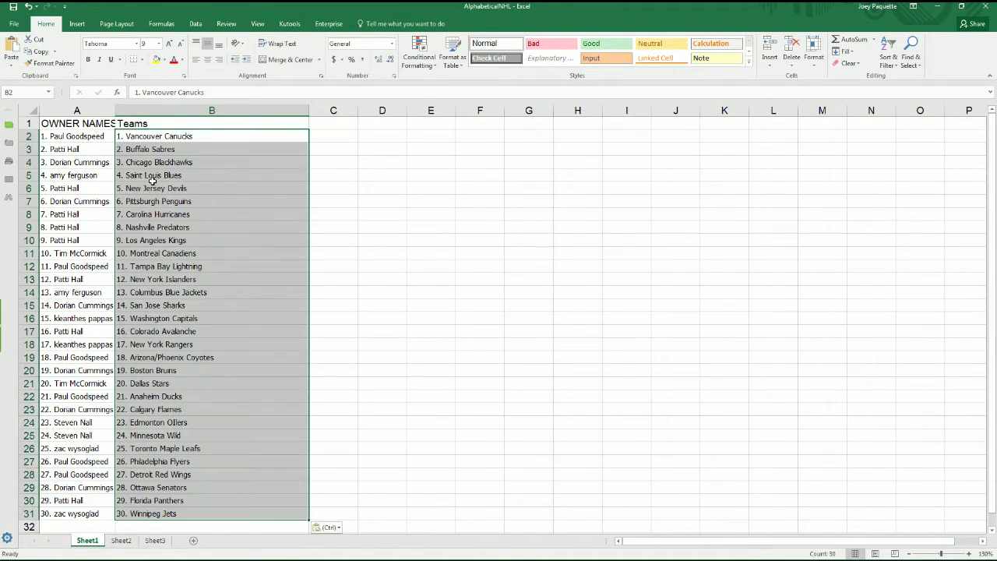
pyautogui.click(951, 555)
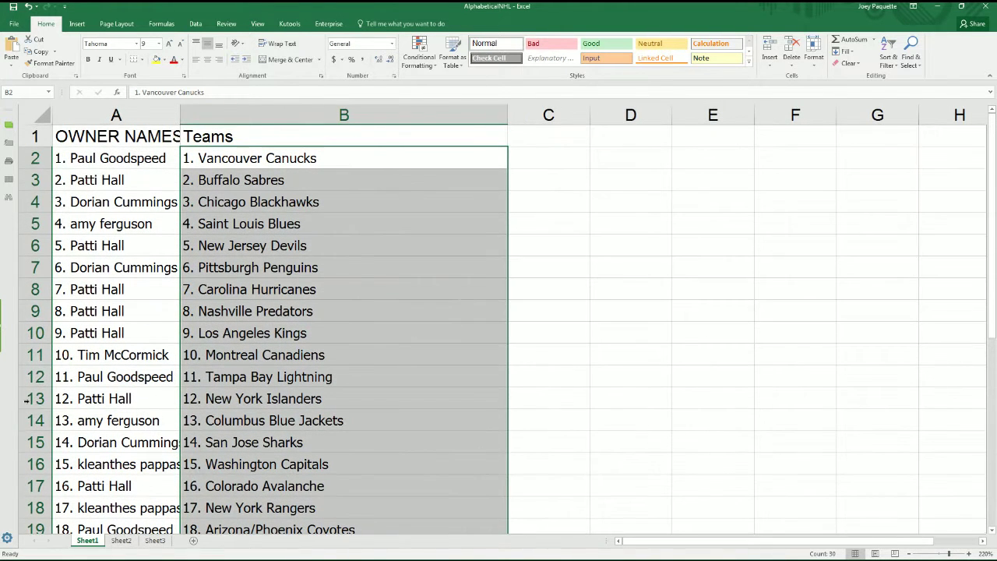
pyautogui.click(37, 442)
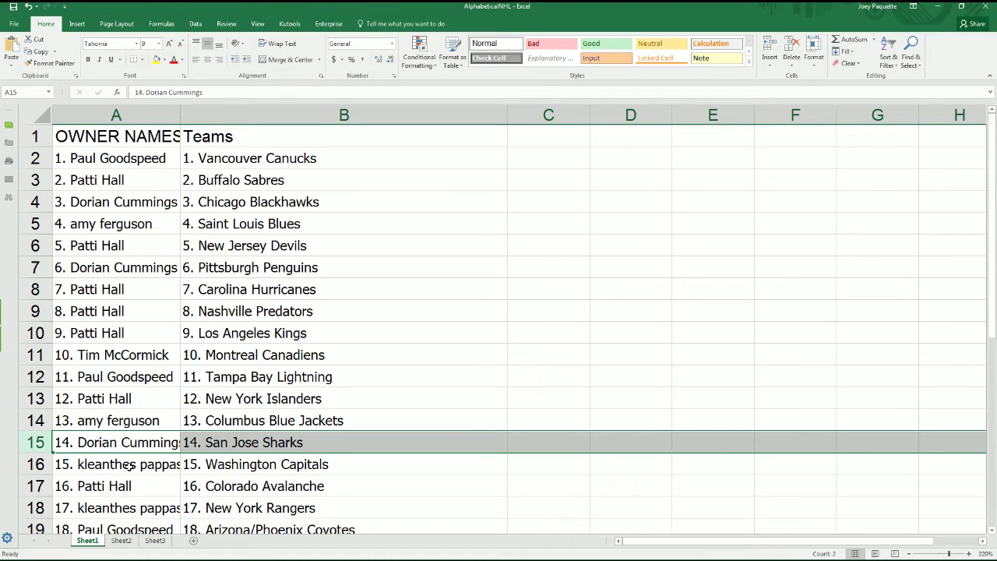
pyautogui.scroll(-1, 129, 466)
pyautogui.scroll(-3, 129, 465)
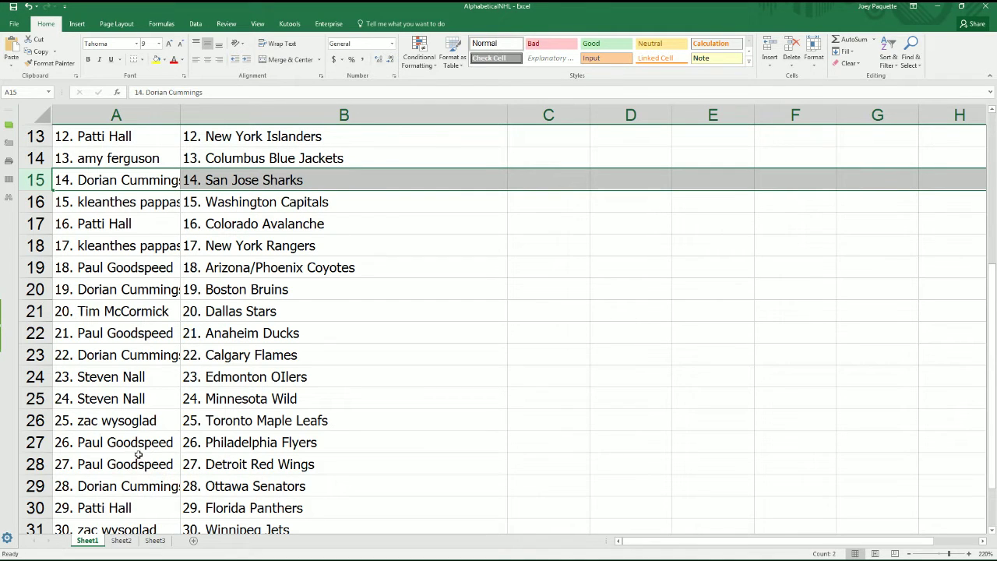
pyautogui.click(45, 420)
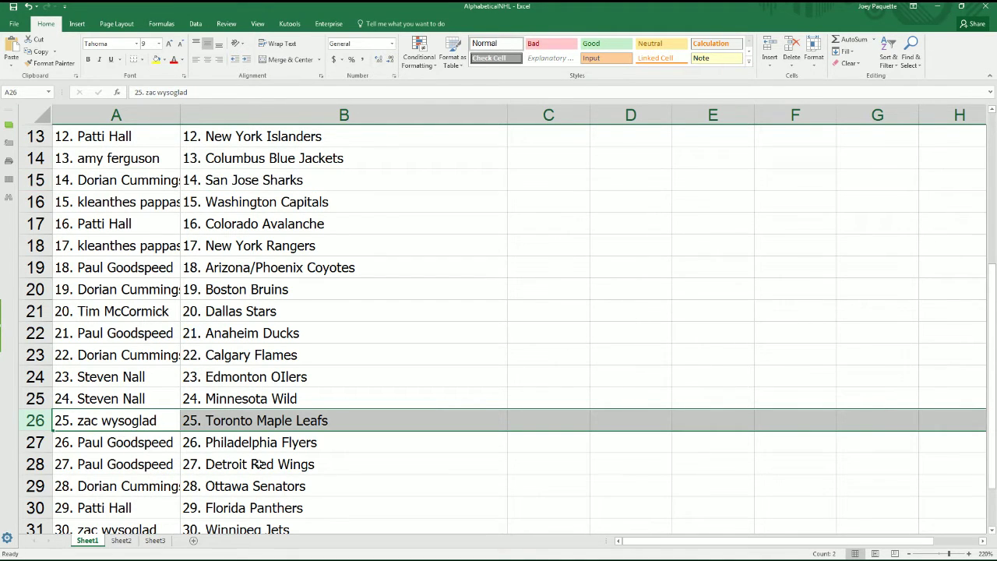
pyautogui.scroll(-1, 208, 463)
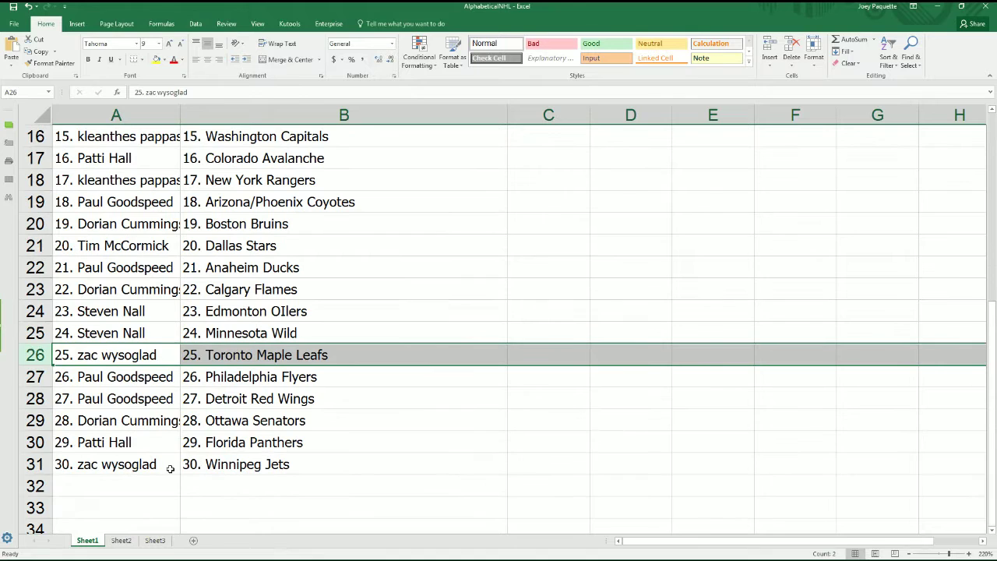
pyautogui.click(158, 461)
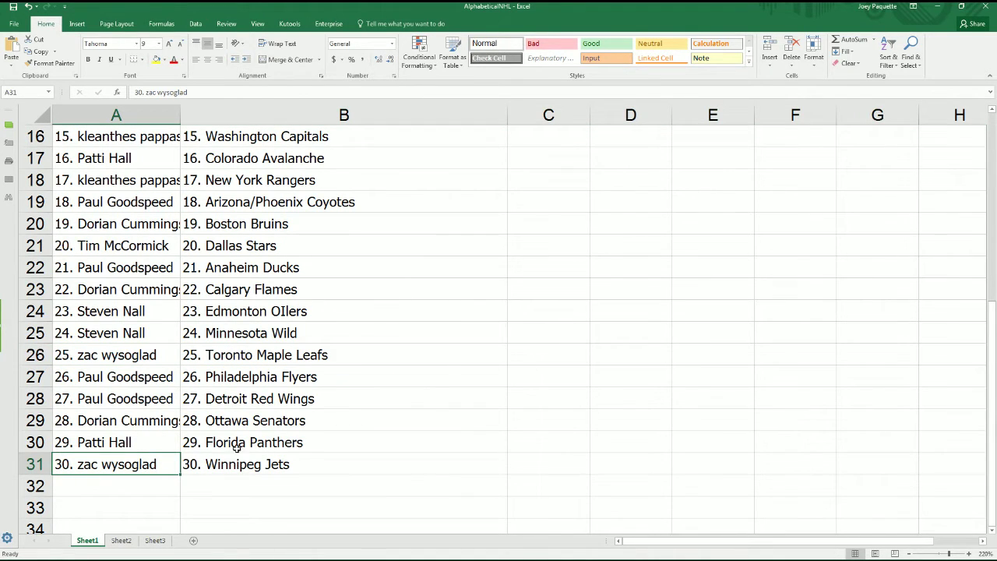
pyautogui.click(109, 400)
pyautogui.scroll(1, 134, 382)
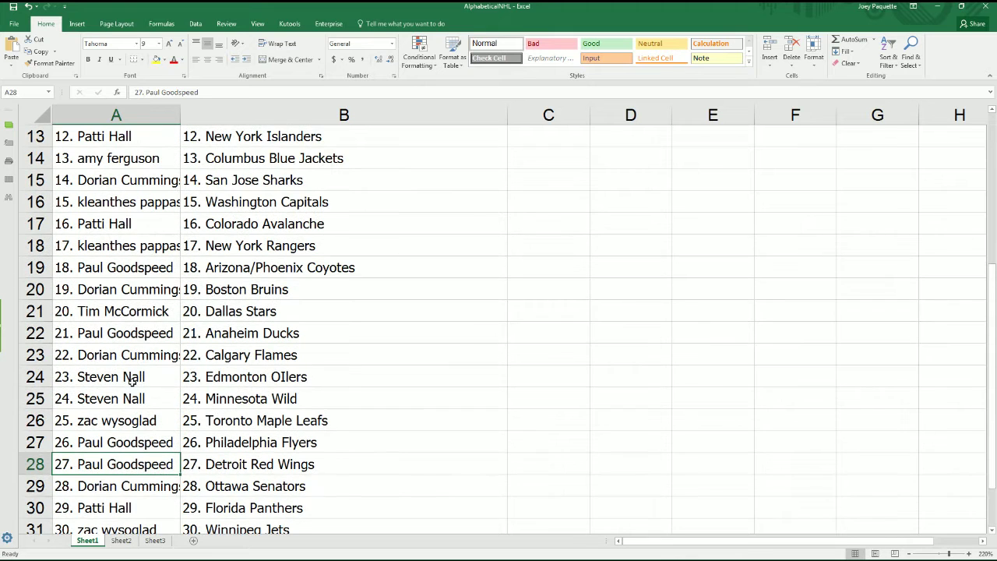
pyautogui.scroll(1, 117, 280)
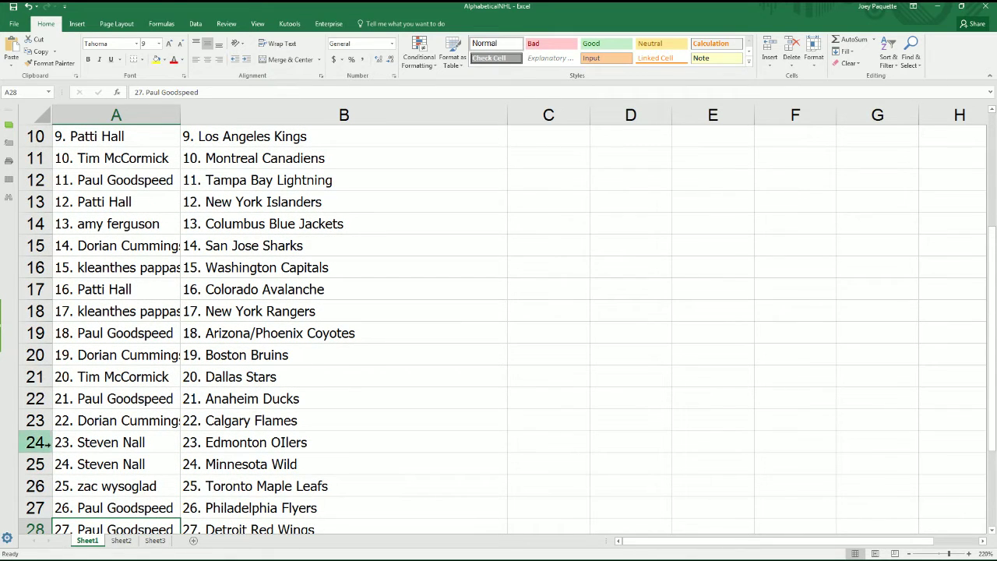
pyautogui.scroll(1, 156, 282)
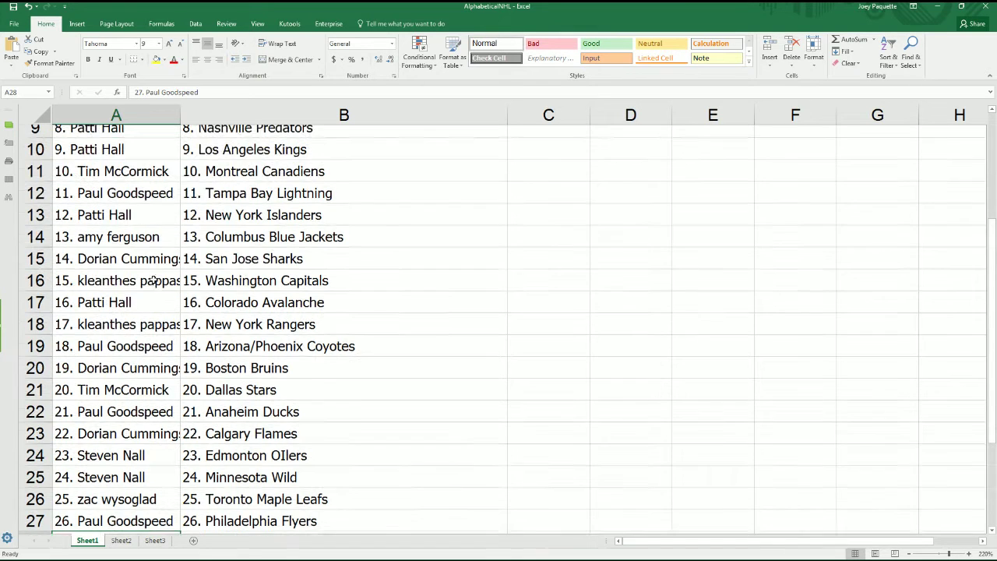
pyautogui.scroll(2, 154, 281)
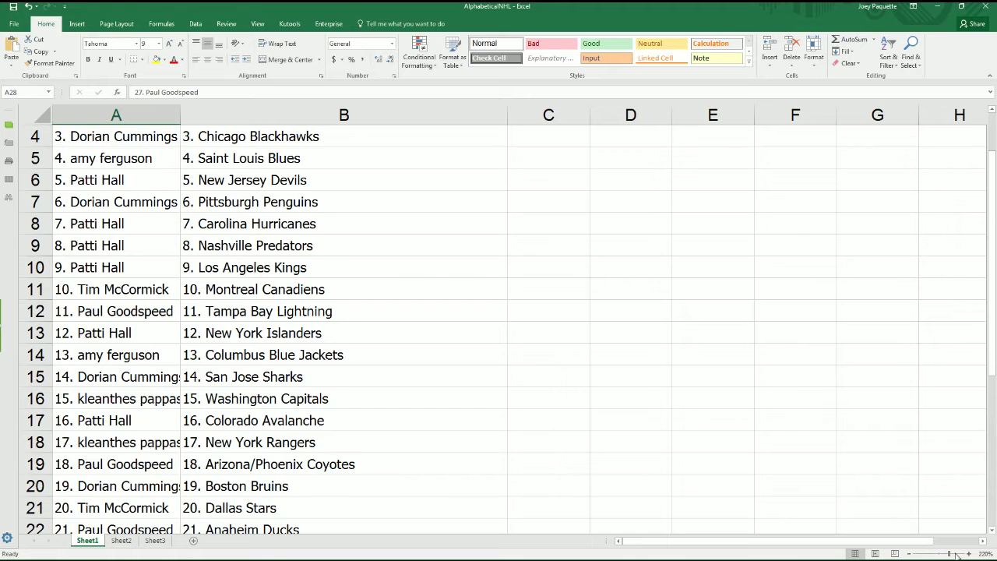
pyautogui.moveTo(950, 553); pyautogui.dragTo(941, 554)
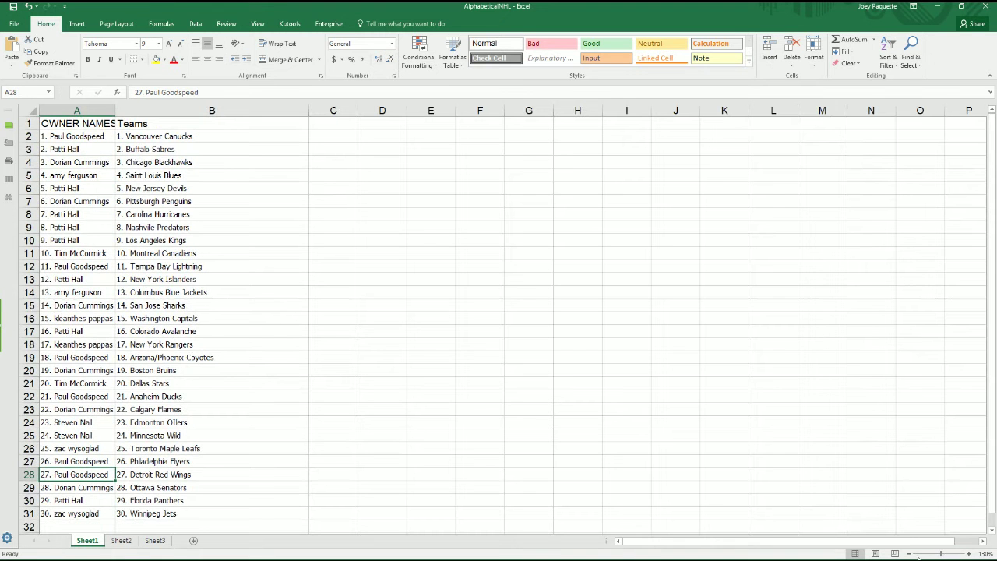
pyautogui.click(908, 553)
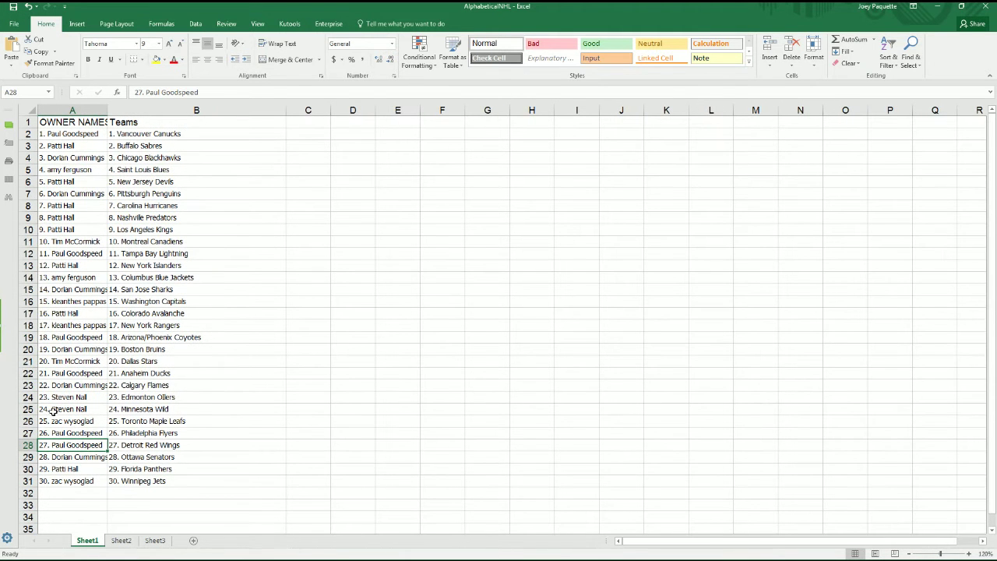